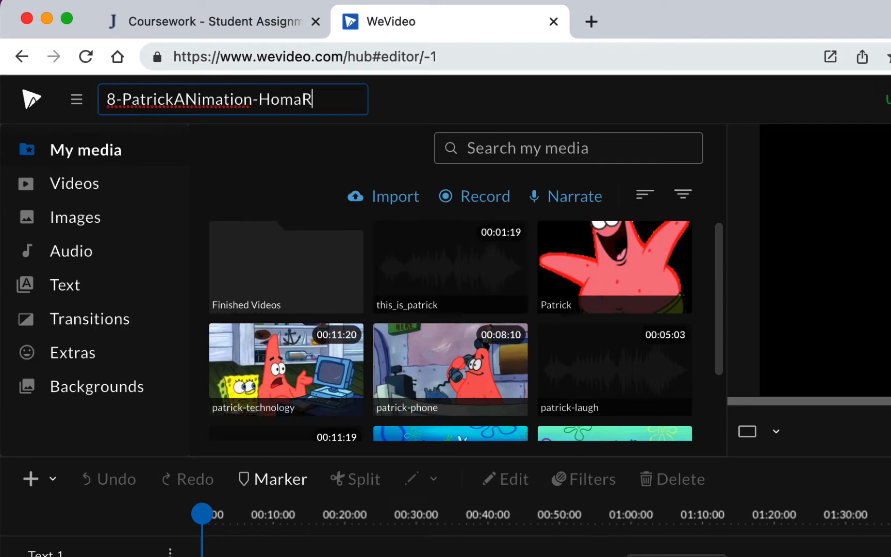
Name the project 8-PatrickAnimation plus the author's name, and place the bikini-bottom-hs image at the start of the Video 1 track
{"action": "key", "text": "Return"}
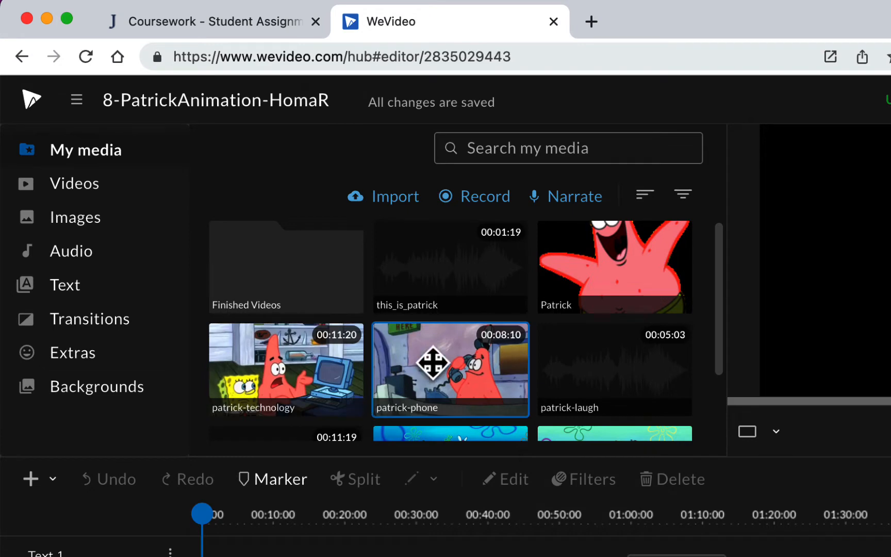
{"action": "scroll", "coordinate": [488, 305], "scroll_direction": "down", "scroll_amount": 2}
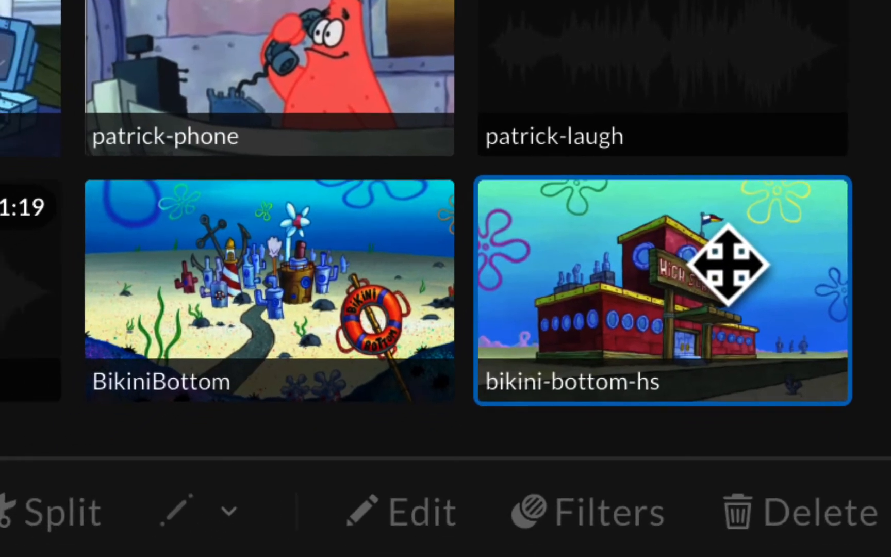
{"action": "left_click_drag", "start_coordinate": [640, 287], "coordinate": [0, 556]}
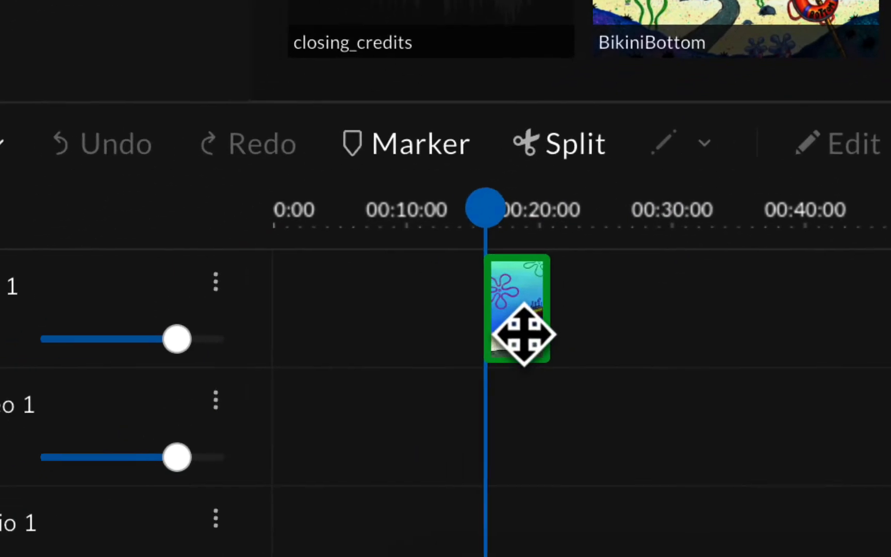
{"action": "left_click_drag", "start_coordinate": [523, 335], "coordinate": [283, 463]}
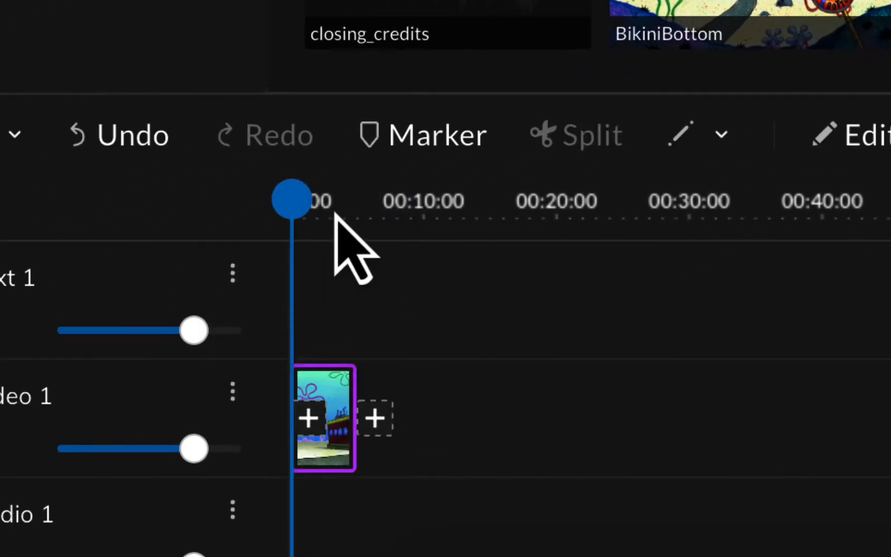
Extend the bikini-bottom-hs clip on Video 1 to about 13 seconds and play the timeline from the start
{"action": "left_click_drag", "start_coordinate": [299, 201], "coordinate": [482, 202]}
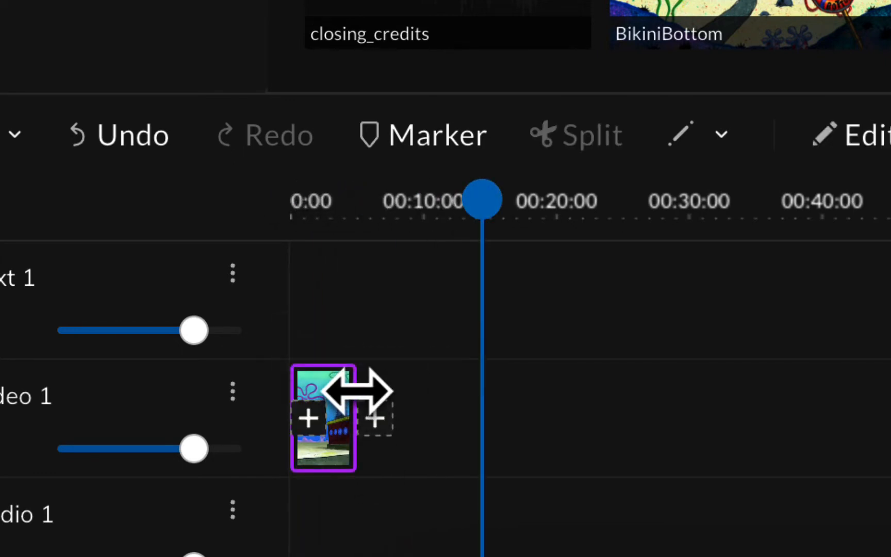
{"action": "left_click_drag", "start_coordinate": [358, 392], "coordinate": [462, 393]}
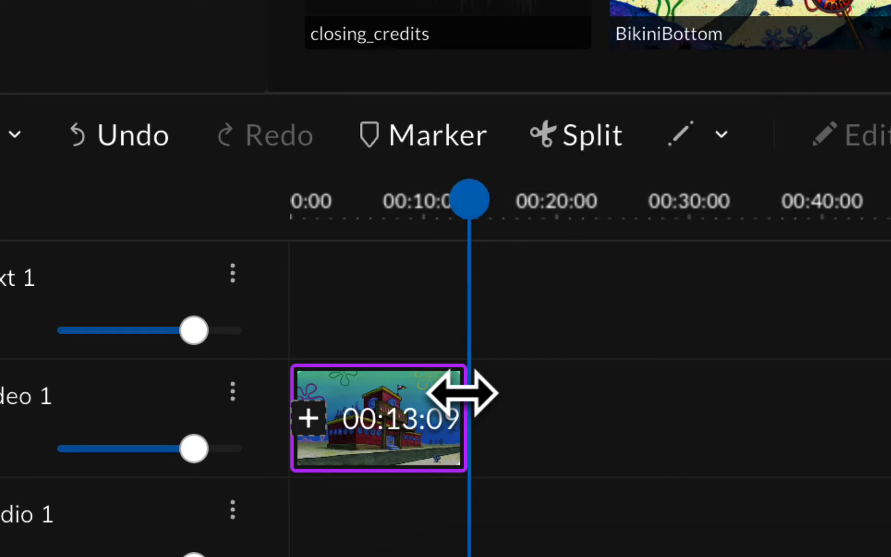
{"action": "left_click_drag", "start_coordinate": [462, 393], "coordinate": [463, 394]}
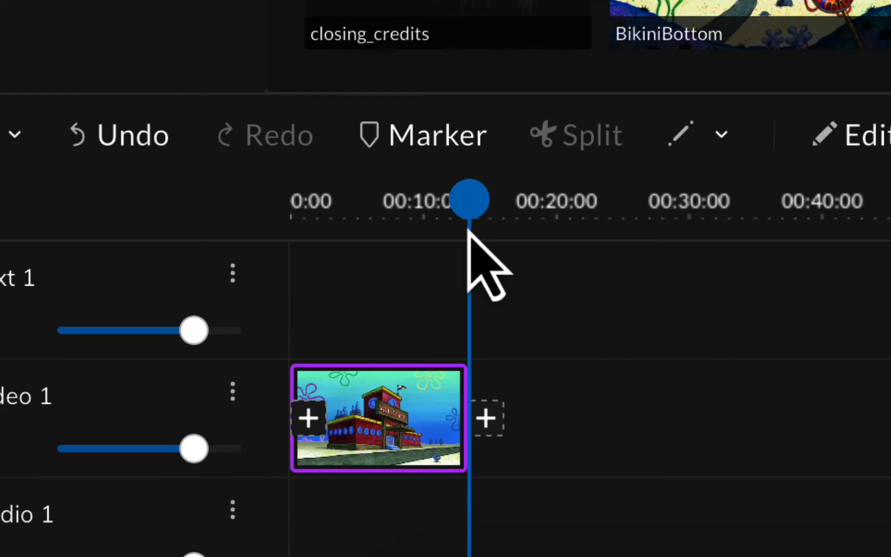
{"action": "left_click_drag", "start_coordinate": [470, 202], "coordinate": [266, 199]}
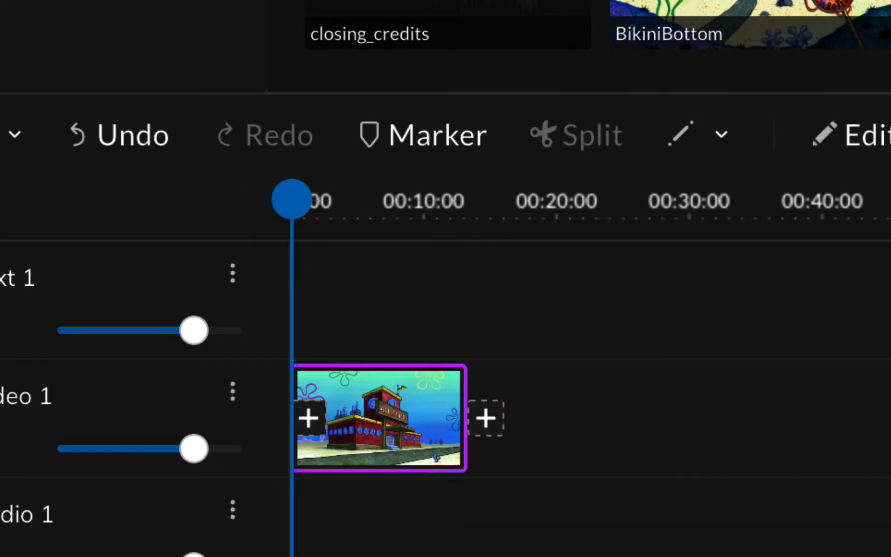
{"action": "key", "text": "space"}
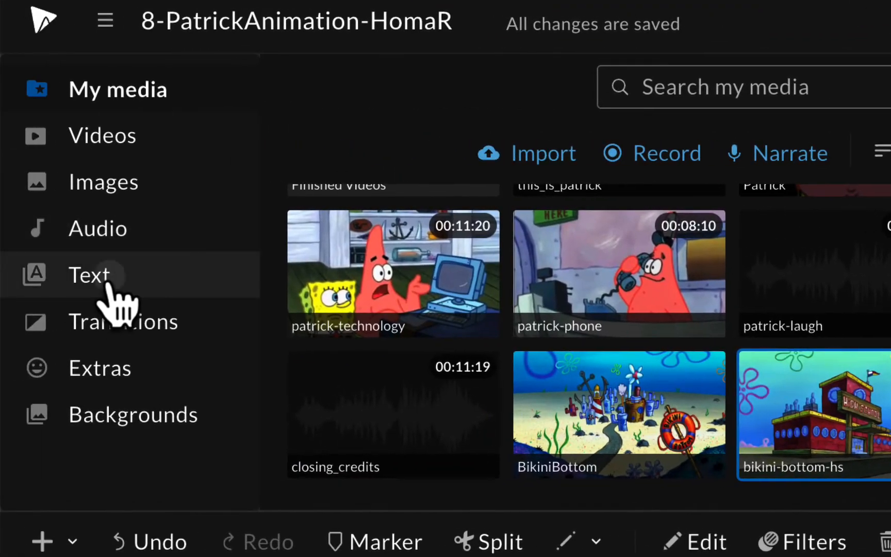
Add the basic Sample text title to the start of the Text 1 track
{"action": "left_click", "coordinate": [108, 284]}
{"action": "left_click_drag", "start_coordinate": [364, 185], "coordinate": [373, 528]}
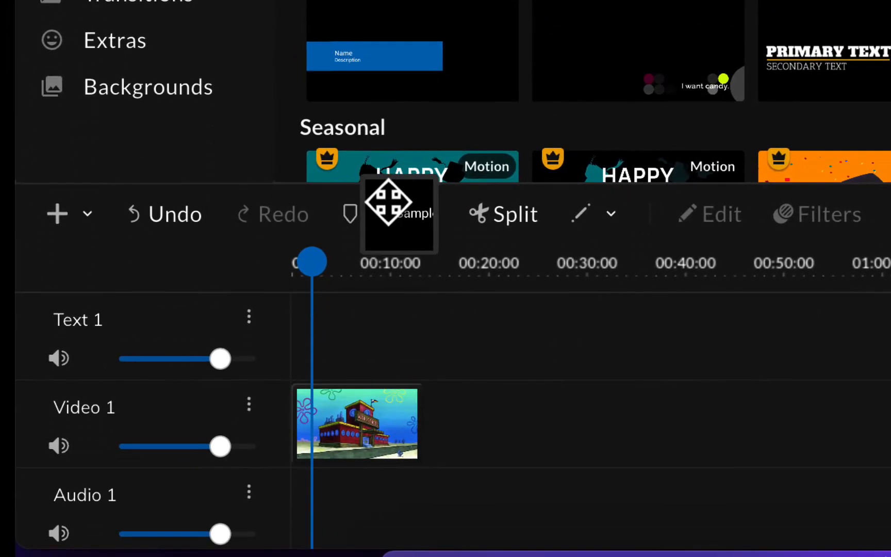
{"action": "left_click_drag", "start_coordinate": [389, 202], "coordinate": [308, 354]}
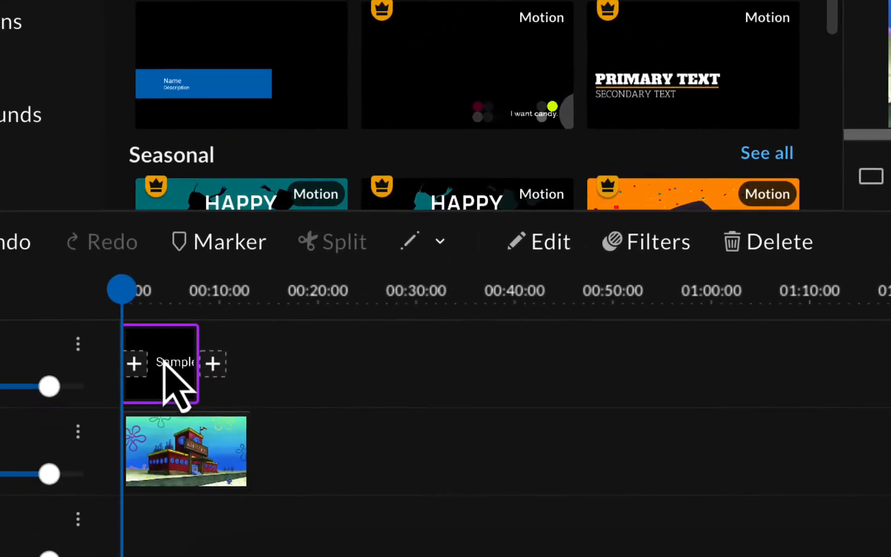
Replace the title clip's text with "This is Patrick" and set its font to Bangers
{"action": "left_click", "coordinate": [175, 378]}
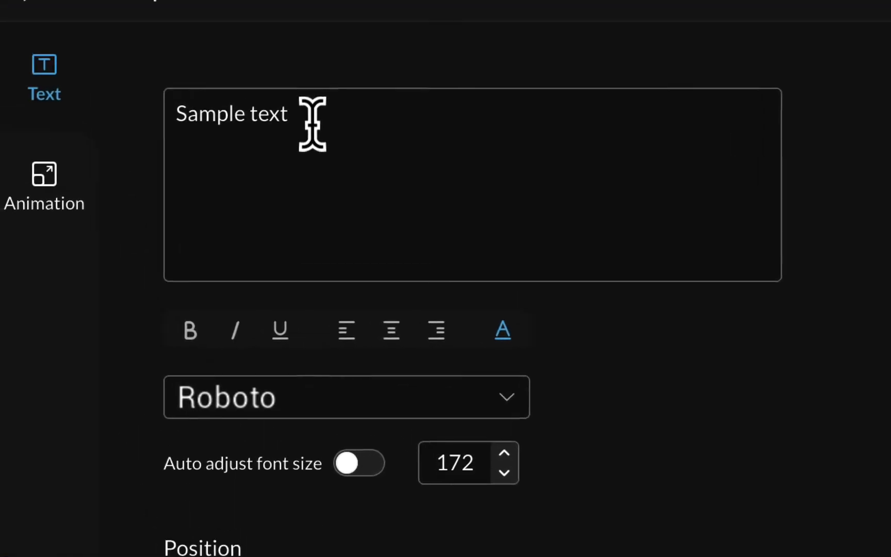
{"action": "left_click_drag", "start_coordinate": [313, 114], "coordinate": [155, 150]}
{"action": "type", "text": "This is Patrick"}
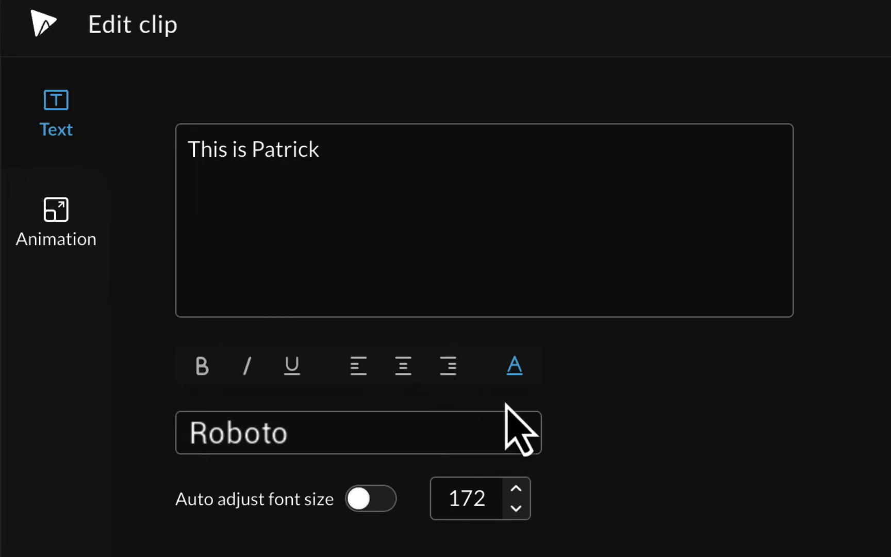
{"action": "left_click", "coordinate": [518, 436]}
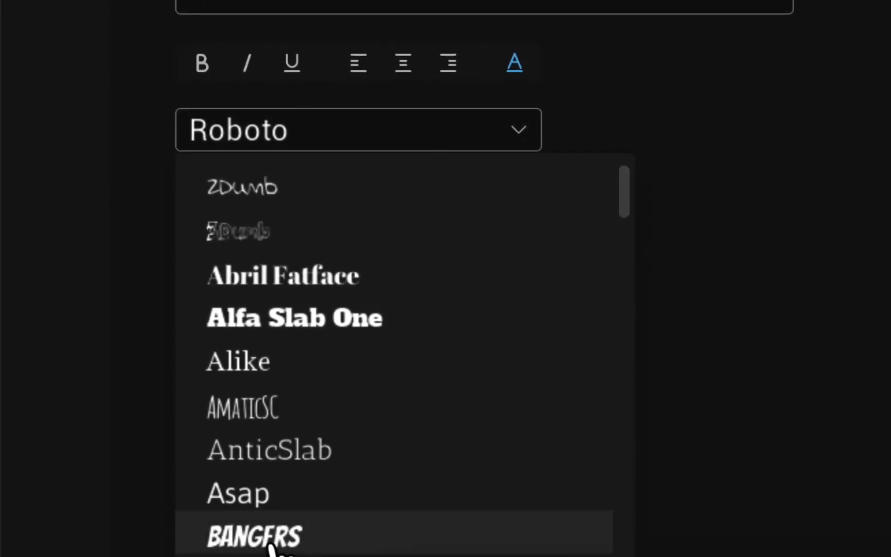
{"action": "left_click", "coordinate": [274, 545]}
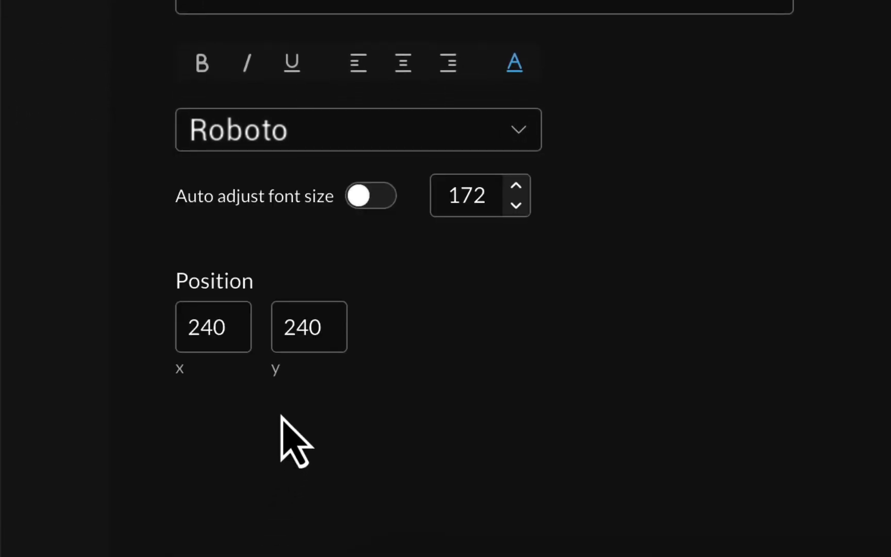
Raise the title's font size to 306, enlarge its text box and position it over the school building
{"action": "left_click", "coordinate": [516, 186]}
{"action": "left_click", "coordinate": [516, 186]}
{"action": "left_click", "coordinate": [516, 185]}
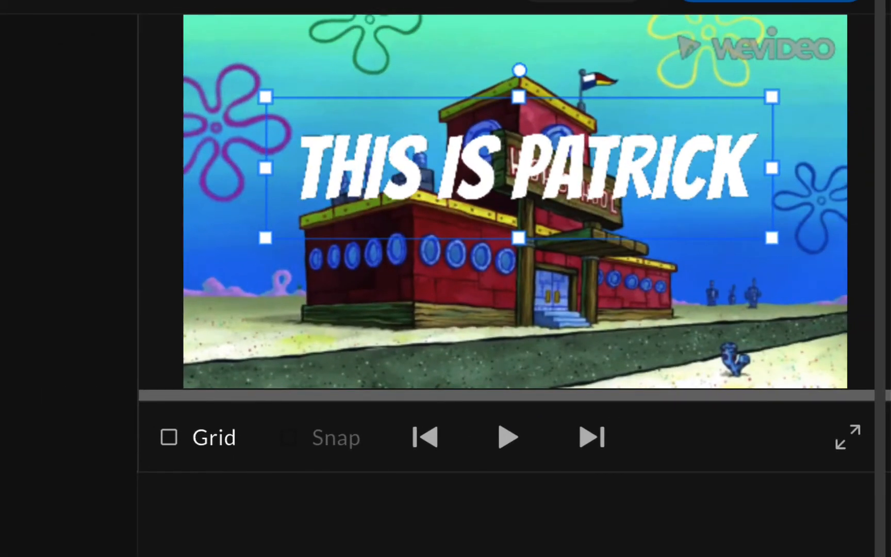
{"action": "left_click_drag", "start_coordinate": [775, 247], "coordinate": [801, 262]}
{"action": "left_click_drag", "start_coordinate": [677, 193], "coordinate": [671, 198]}
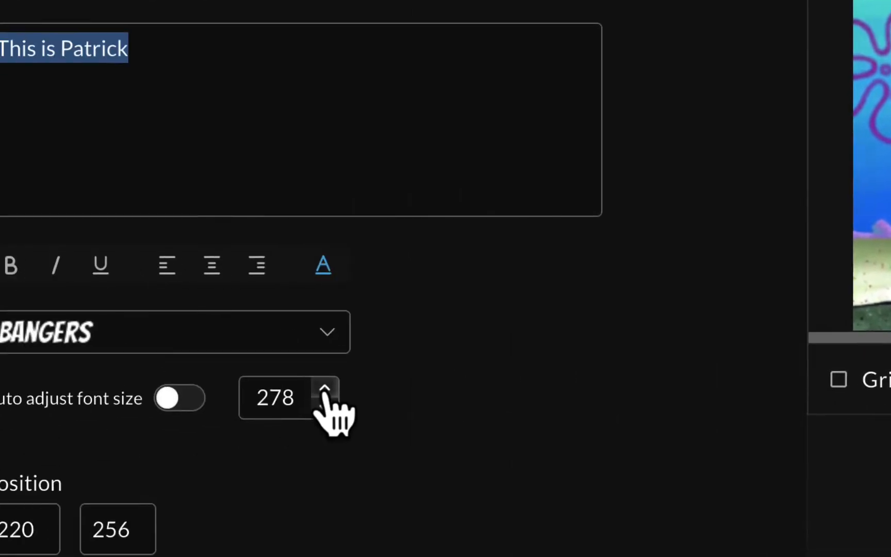
{"action": "left_click", "coordinate": [325, 391]}
{"action": "left_click", "coordinate": [325, 390]}
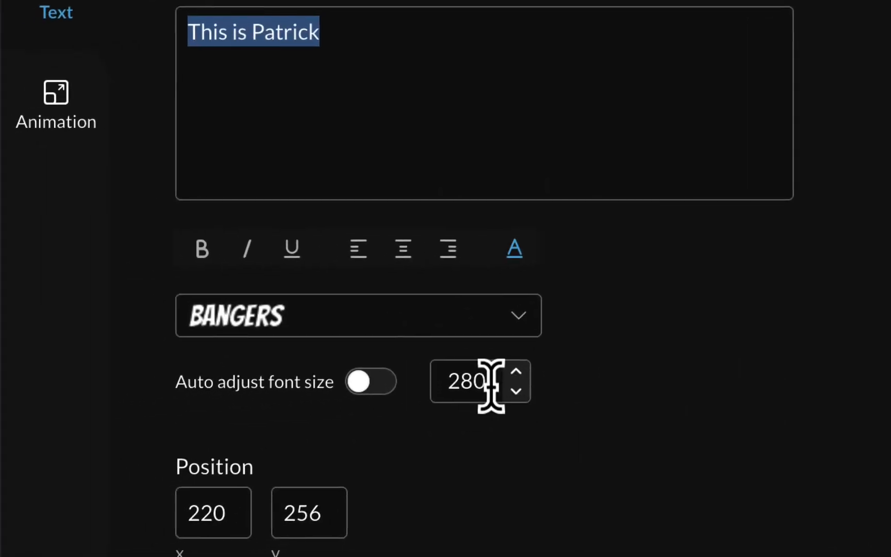
{"action": "left_click", "coordinate": [379, 384]}
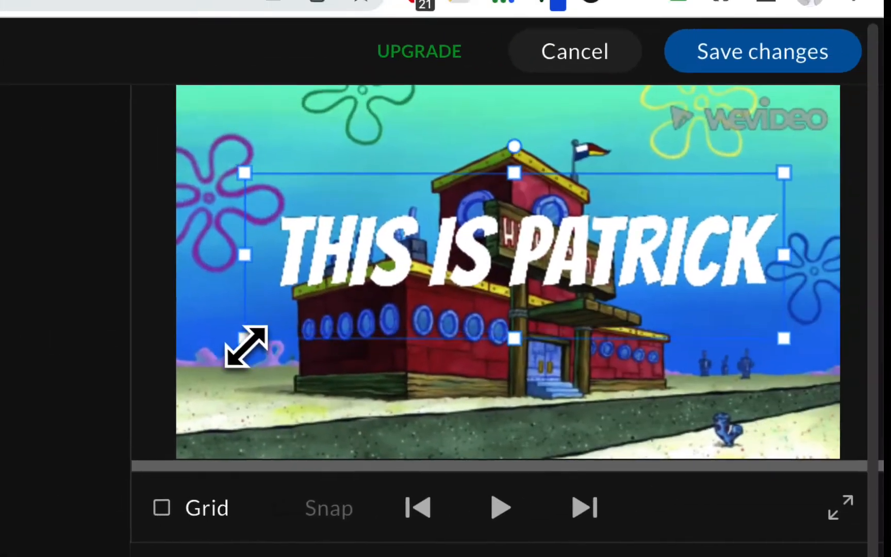
{"action": "mouse_move", "coordinate": [578, 285]}
{"action": "left_mouse_down"}
{"action": "mouse_move", "coordinate": [579, 264]}
{"action": "mouse_move", "coordinate": [572, 278]}
{"action": "left_mouse_up"}
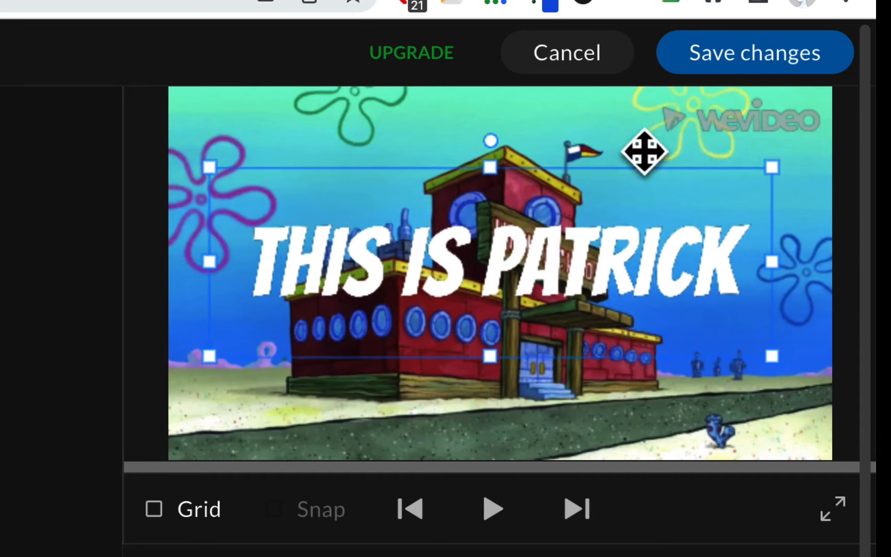
Rotate the title slightly counter-clockwise and widen its text box on both sides to fit the text on one line
{"action": "left_click_drag", "start_coordinate": [491, 139], "coordinate": [480, 139]}
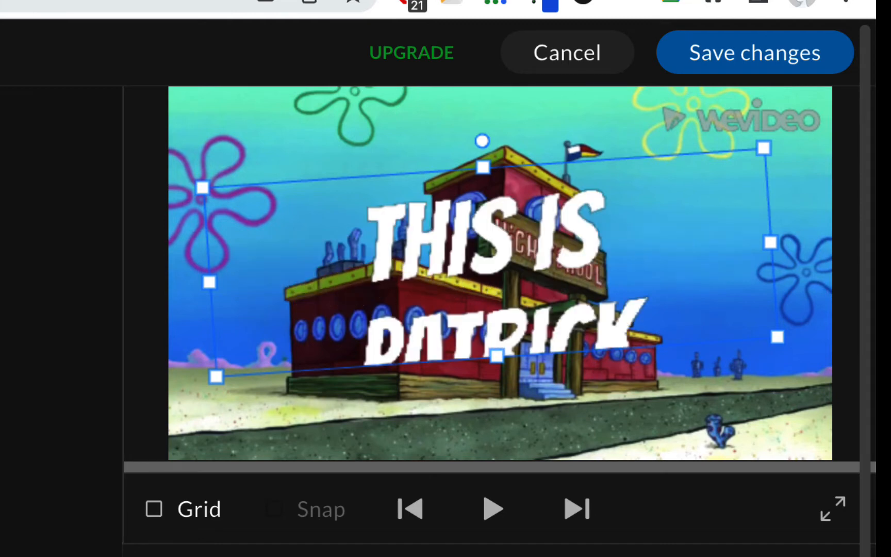
{"action": "left_click_drag", "start_coordinate": [209, 283], "coordinate": [176, 292]}
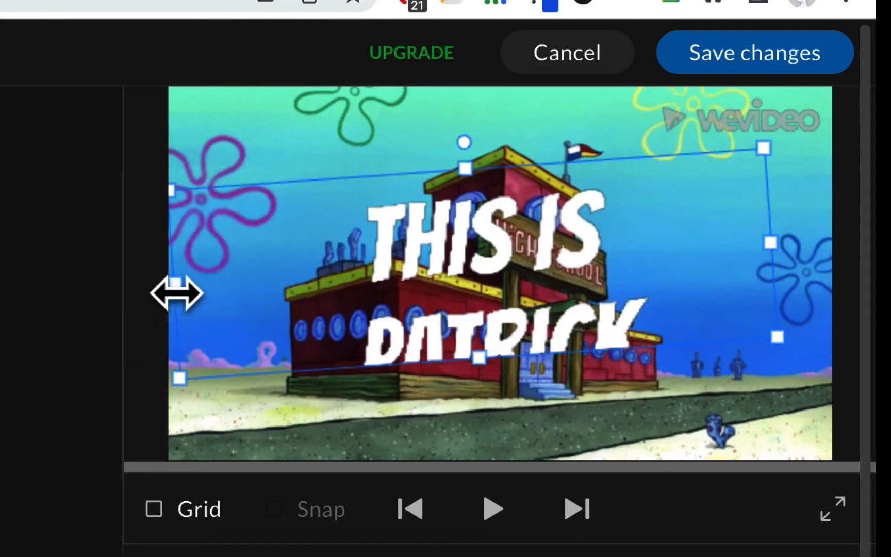
{"action": "left_click_drag", "start_coordinate": [776, 243], "coordinate": [817, 242]}
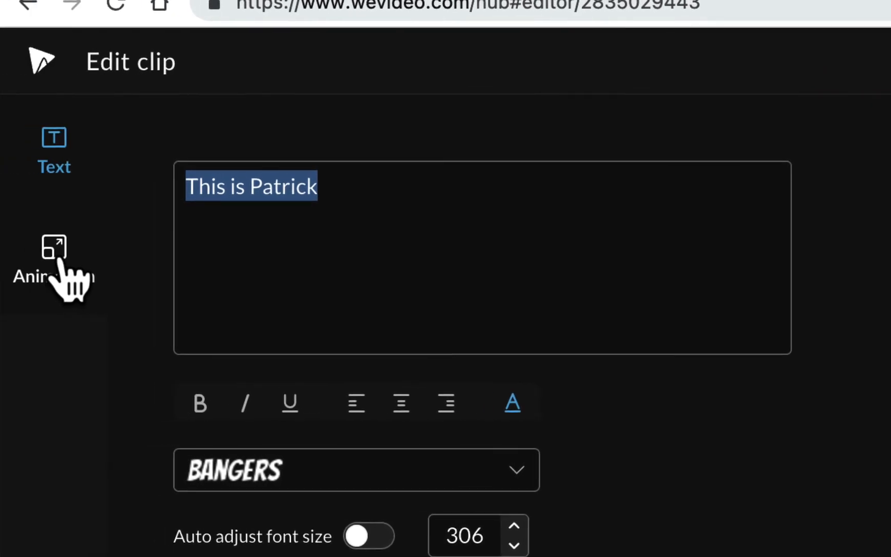
Open the title's animation settings and save the changes to the title clip
{"action": "left_click", "coordinate": [64, 256]}
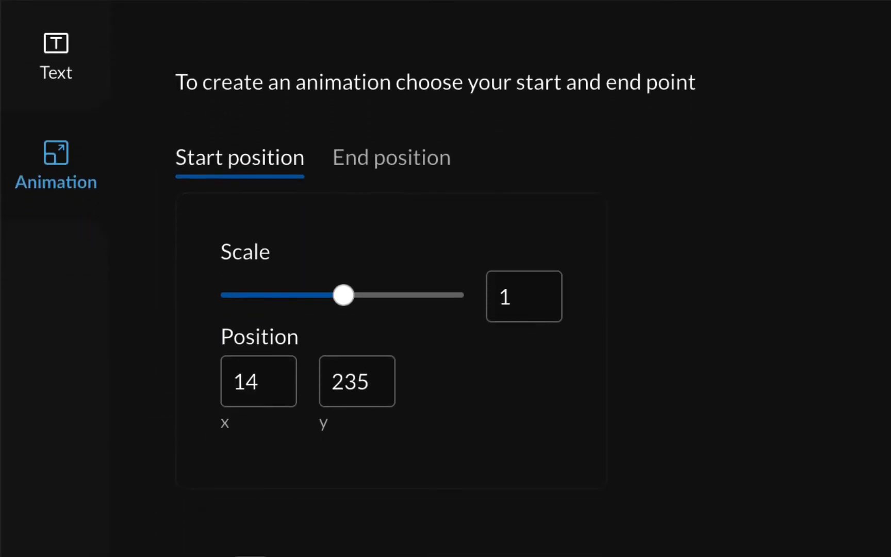
{"action": "left_click", "coordinate": [258, 448]}
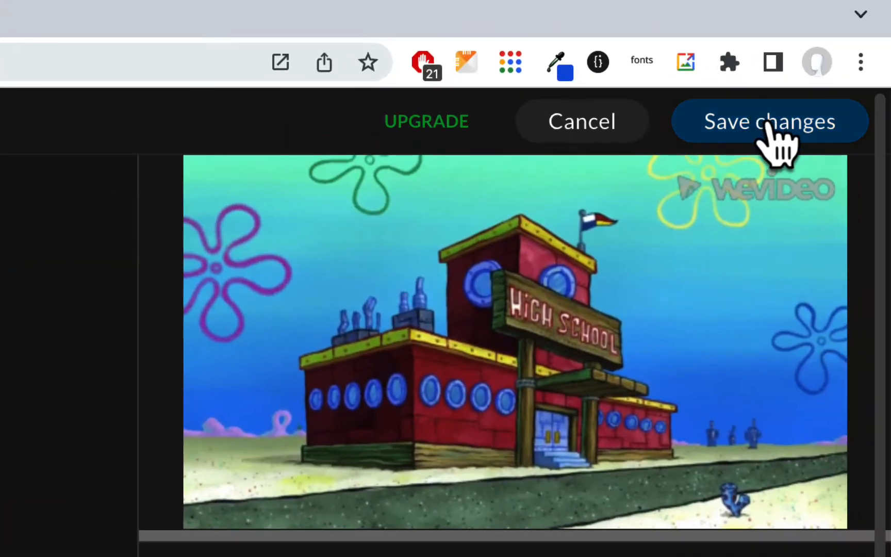
{"action": "left_click", "coordinate": [771, 133]}
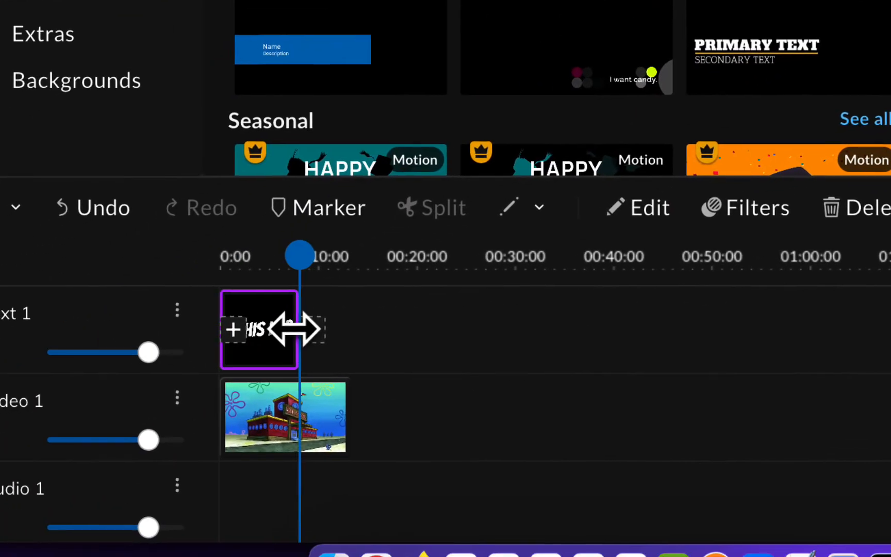
Shorten the title clip on Text 1 to about 3 seconds, magnifying the timeline for precision
{"action": "left_click_drag", "start_coordinate": [292, 328], "coordinate": [272, 328]}
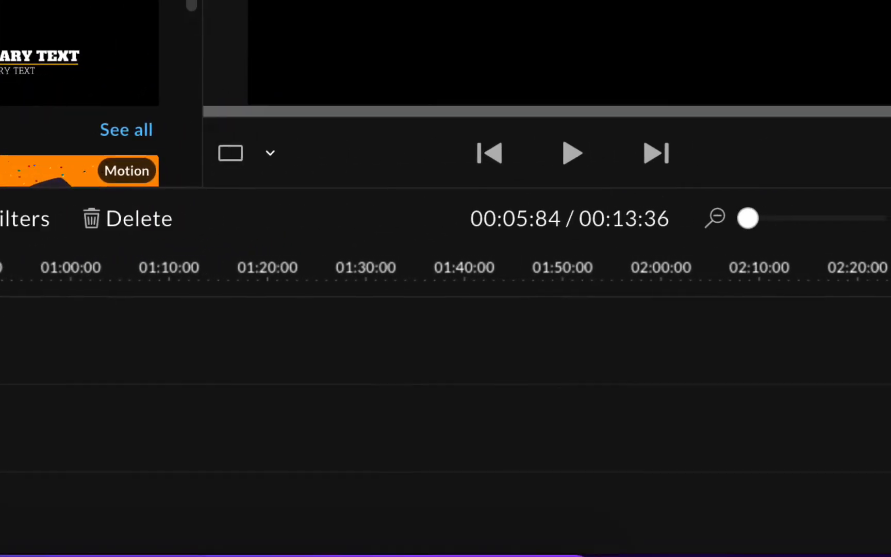
{"action": "left_click_drag", "start_coordinate": [684, 222], "coordinate": [696, 219]}
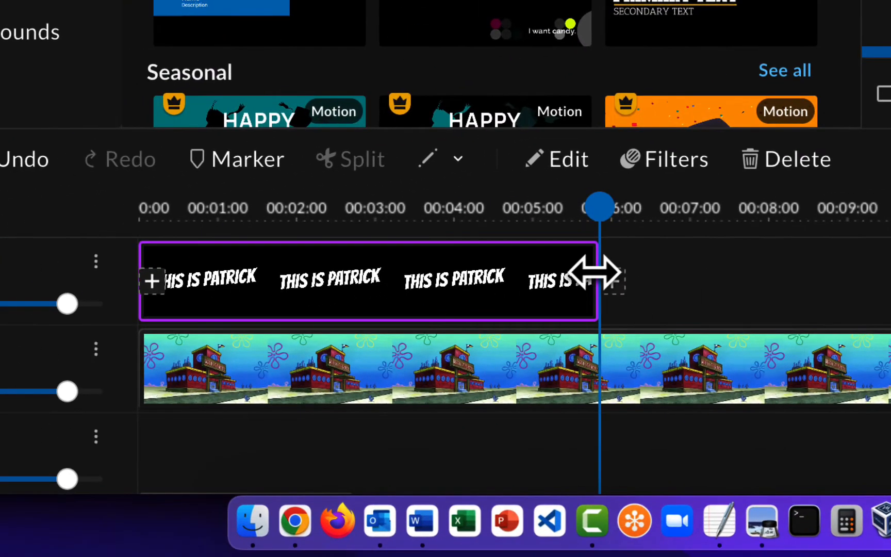
{"action": "left_click_drag", "start_coordinate": [593, 271], "coordinate": [382, 286]}
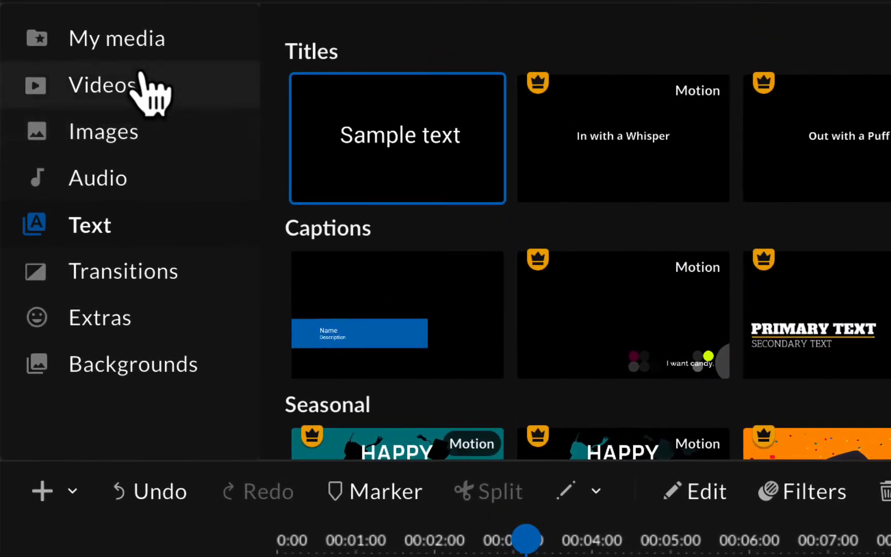
Place the this_is_patrick audio from My media on the Audio 1 track at about 1 second
{"action": "left_click", "coordinate": [150, 47]}
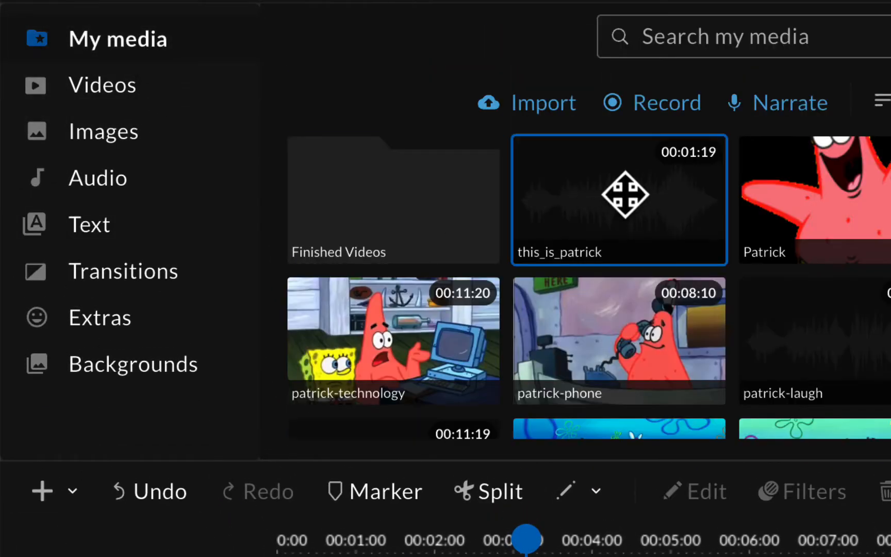
{"action": "left_click_drag", "start_coordinate": [625, 194], "coordinate": [502, 548]}
{"action": "left_click_drag", "start_coordinate": [502, 305], "coordinate": [382, 534]}
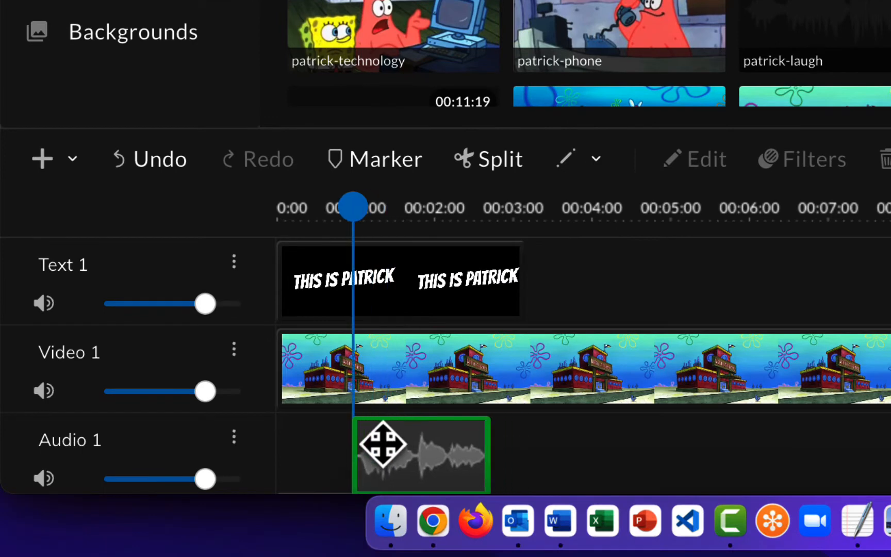
{"action": "left_click_drag", "start_coordinate": [383, 445], "coordinate": [382, 443]}
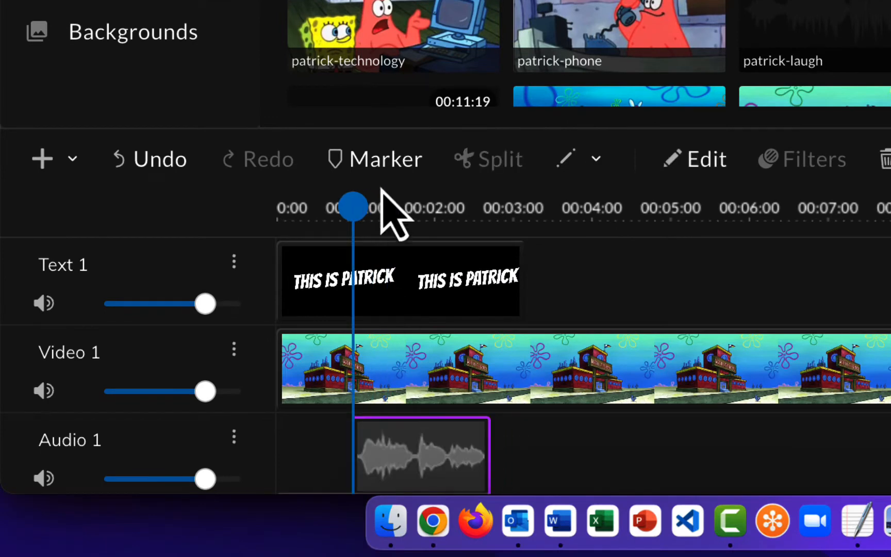
Place the Patrick image on the Text 1 track directly after the title clip, at about 3 seconds
{"action": "left_click_drag", "start_coordinate": [354, 221], "coordinate": [521, 227]}
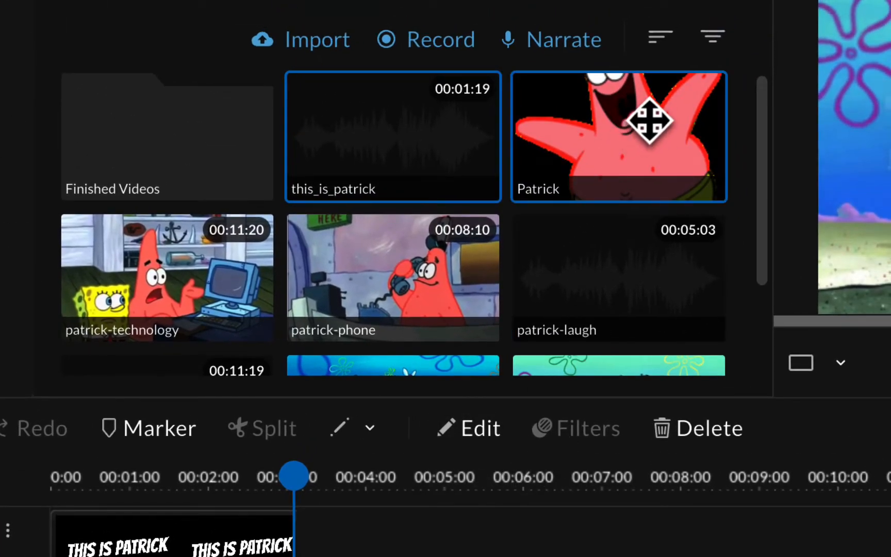
{"action": "left_click_drag", "start_coordinate": [650, 121], "coordinate": [350, 536]}
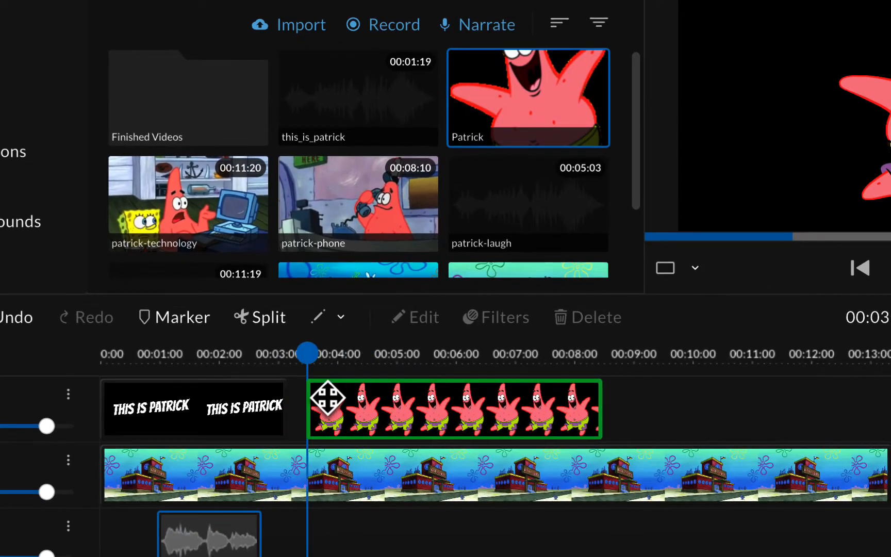
{"action": "left_click_drag", "start_coordinate": [327, 397], "coordinate": [314, 408]}
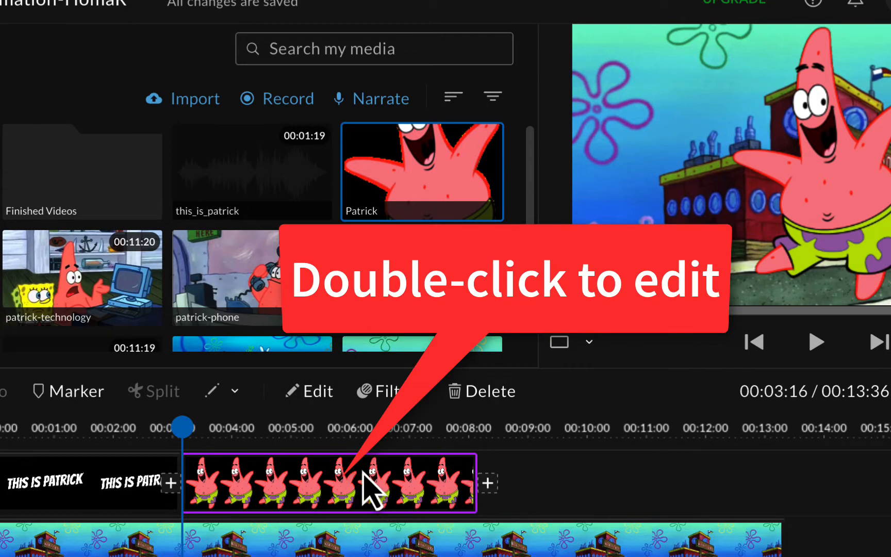
Set the Patrick clip's animation start position to scale 0.23 at about x 1768, y 657, beyond the school's far side
{"action": "double_click", "coordinate": [363, 471]}
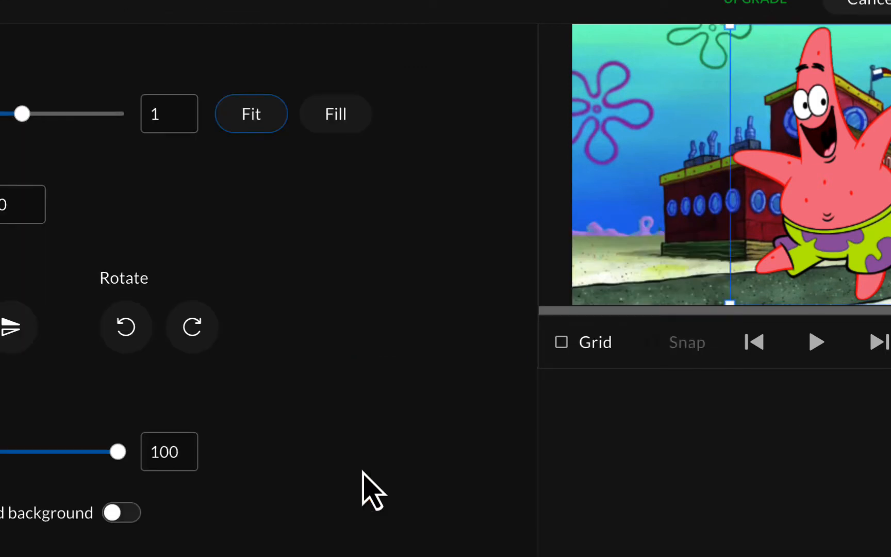
{"action": "left_click", "coordinate": [46, 224]}
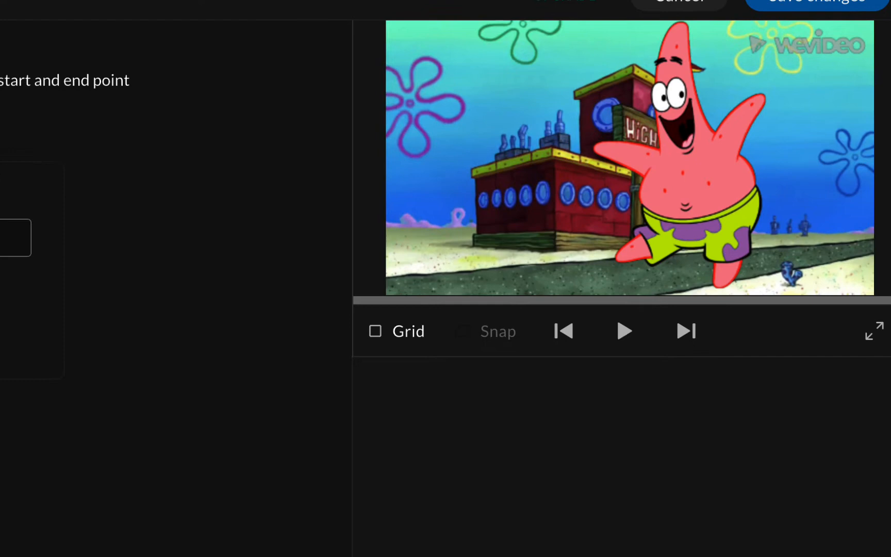
{"action": "left_click_drag", "start_coordinate": [109, 189], "coordinate": [54, 189]}
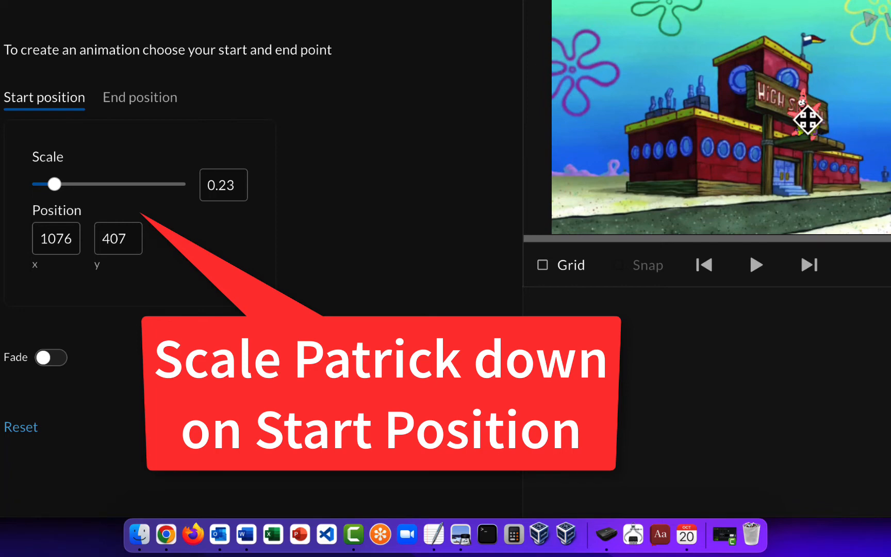
{"action": "left_click_drag", "start_coordinate": [801, 113], "coordinate": [890, 168]}
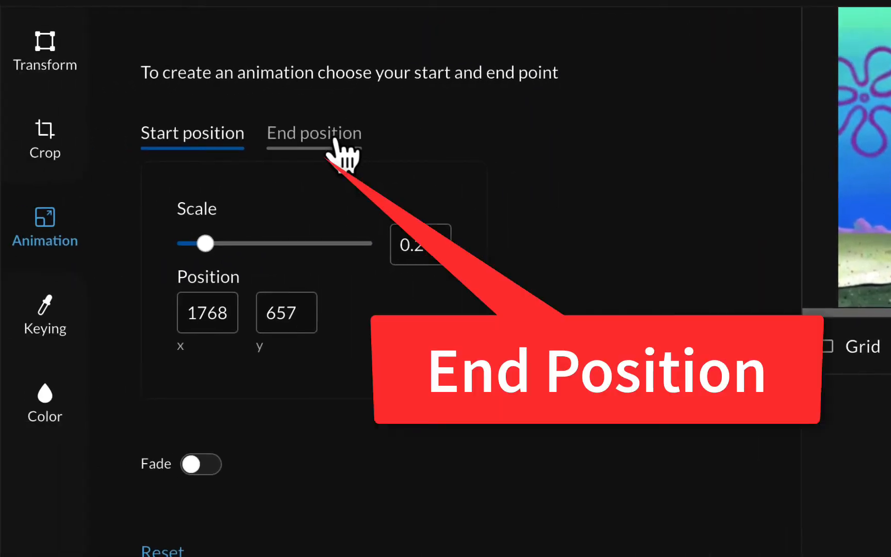
Set the Patrick clip's animation end position to about x -22, y 19 at scale 1, and save the changes
{"action": "left_click", "coordinate": [336, 142]}
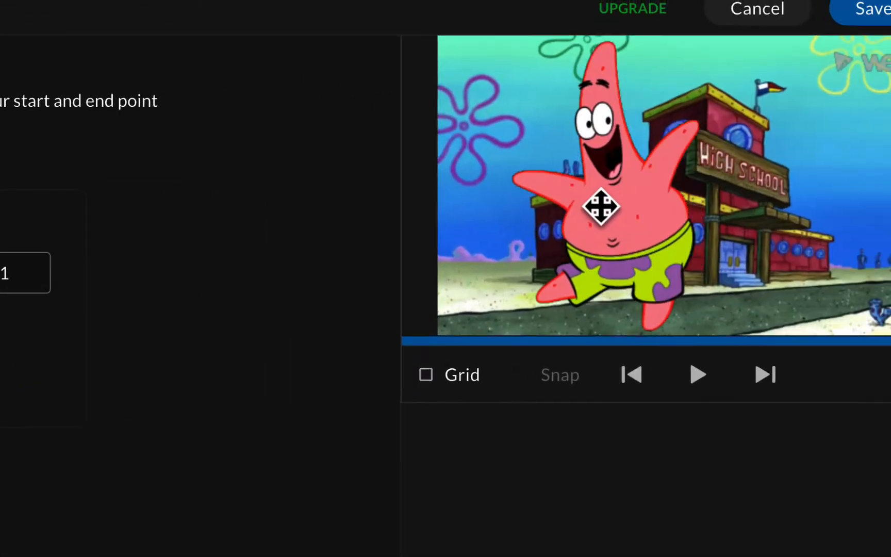
{"action": "left_click_drag", "start_coordinate": [601, 207], "coordinate": [528, 213]}
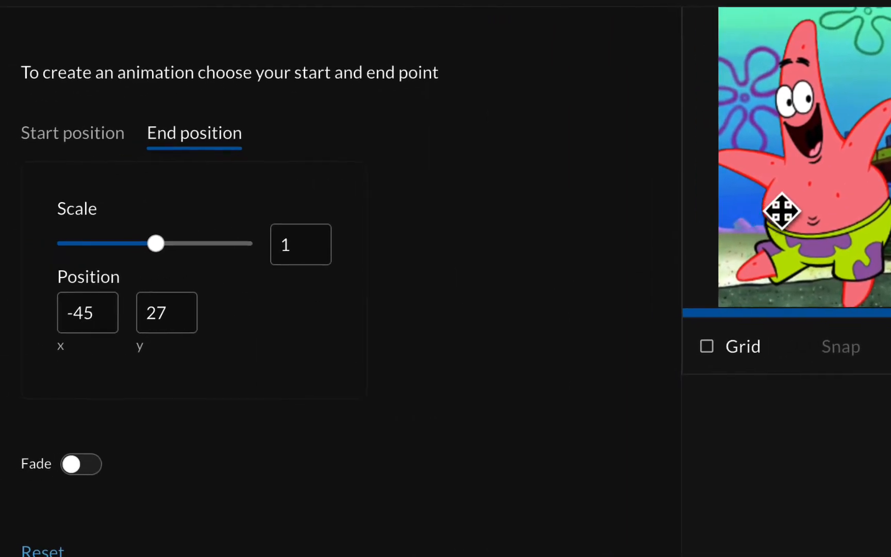
{"action": "left_click_drag", "start_coordinate": [386, 250], "coordinate": [413, 232]}
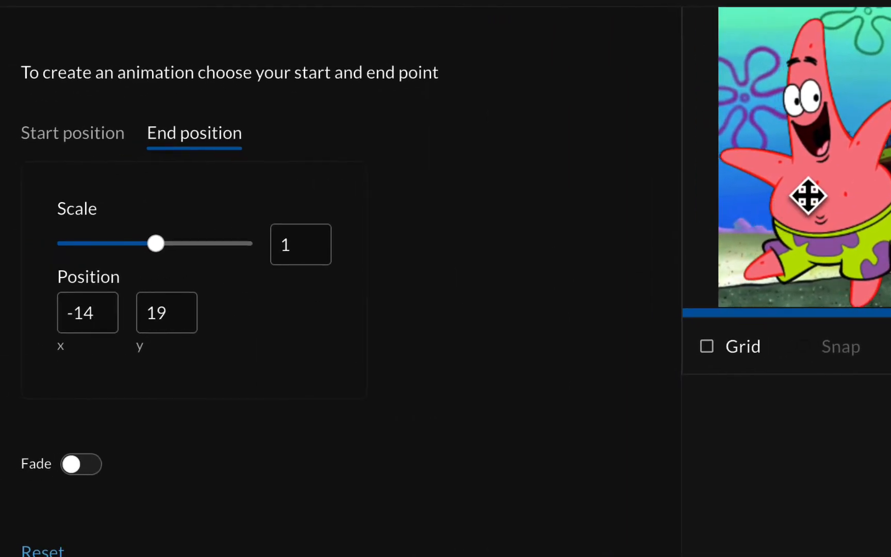
{"action": "mouse_move", "coordinate": [808, 195]}
{"action": "left_mouse_down"}
{"action": "mouse_move", "coordinate": [798, 189]}
{"action": "mouse_move", "coordinate": [805, 196]}
{"action": "left_mouse_up"}
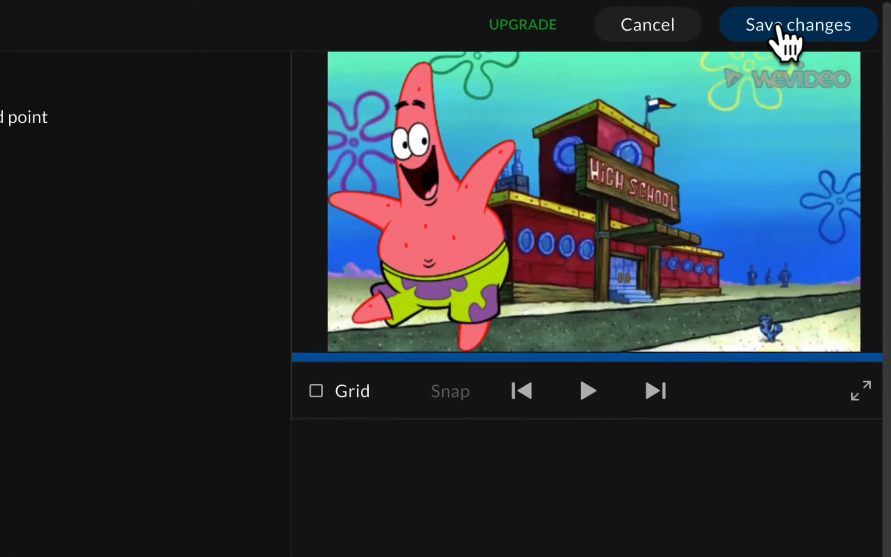
{"action": "left_click", "coordinate": [781, 44]}
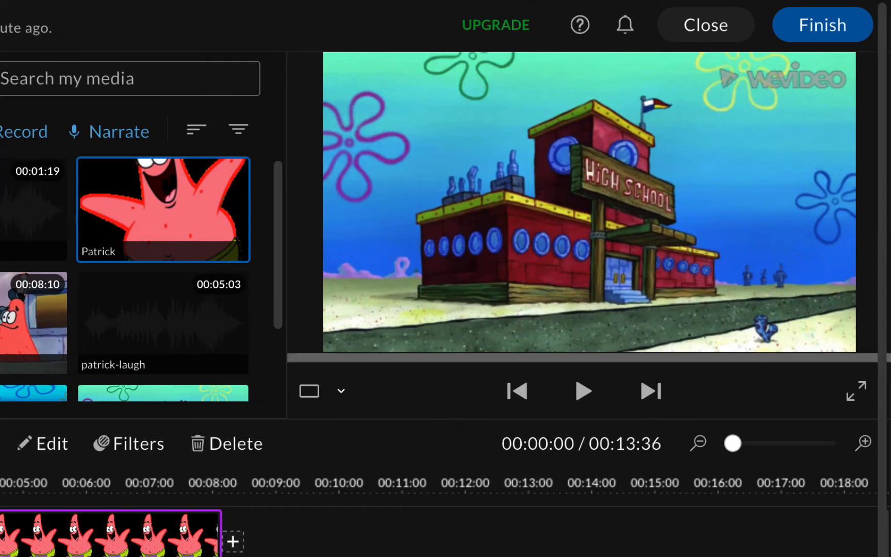
Play the video from the beginning to preview the title and Patrick's animation, and pause after the Patrick clip
{"action": "left_click", "coordinate": [584, 392]}
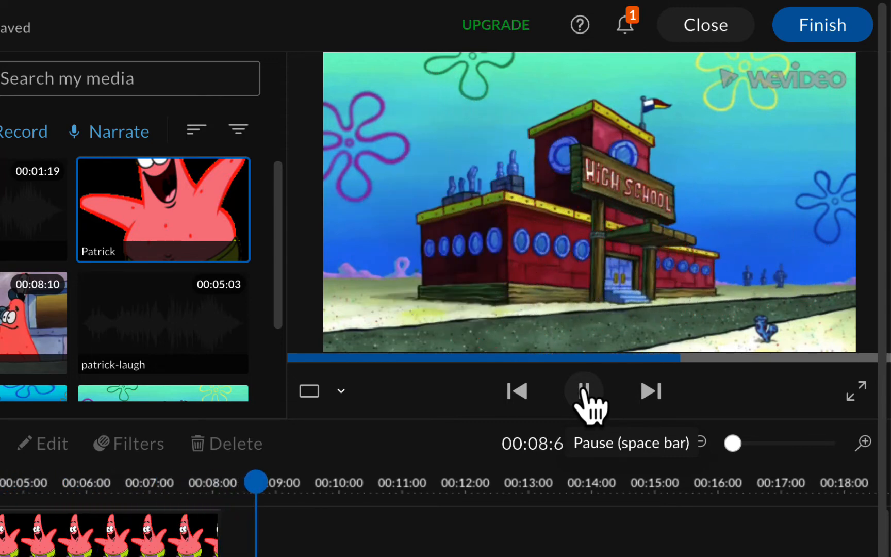
{"action": "left_click", "coordinate": [585, 395]}
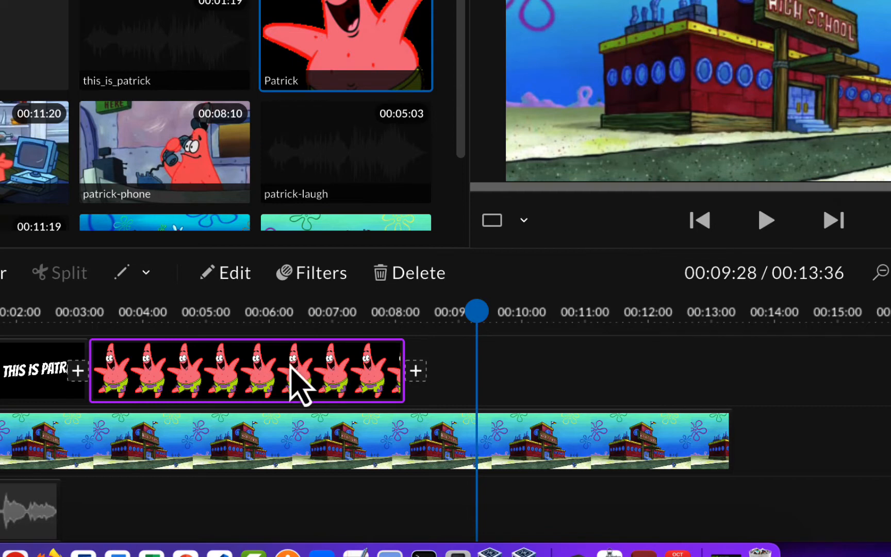
Paste a copy of the Patrick clip on Text 1 and place it directly after the original, at about 8 seconds
{"action": "left_click_drag", "start_coordinate": [291, 368], "coordinate": [535, 383]}
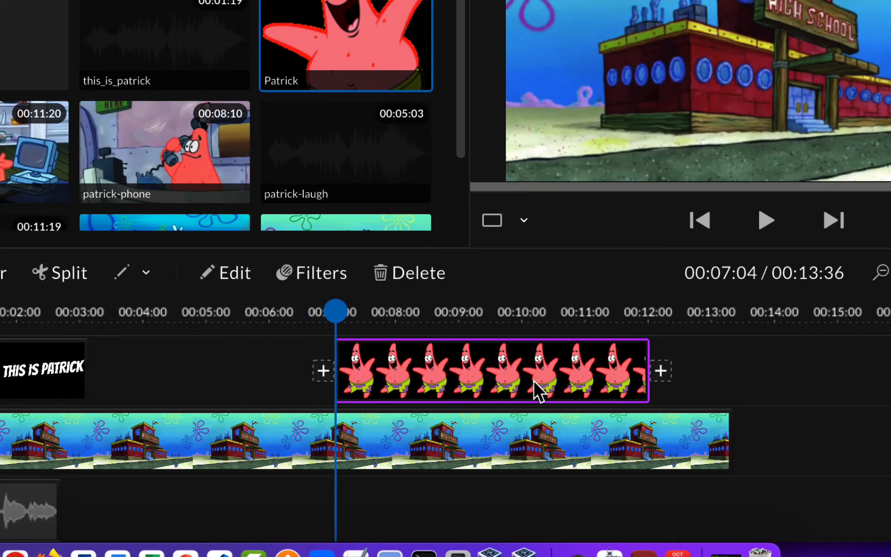
{"action": "key", "text": "super+z"}
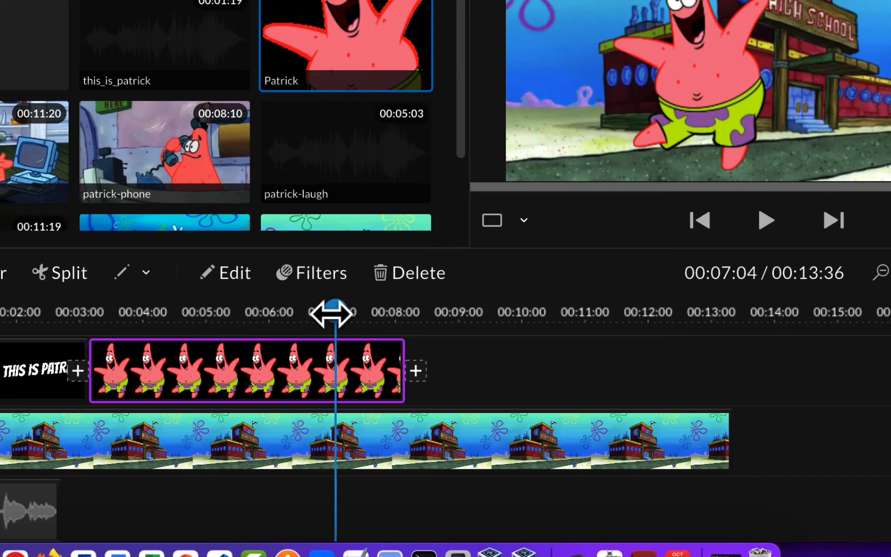
{"action": "left_click_drag", "start_coordinate": [333, 312], "coordinate": [435, 316]}
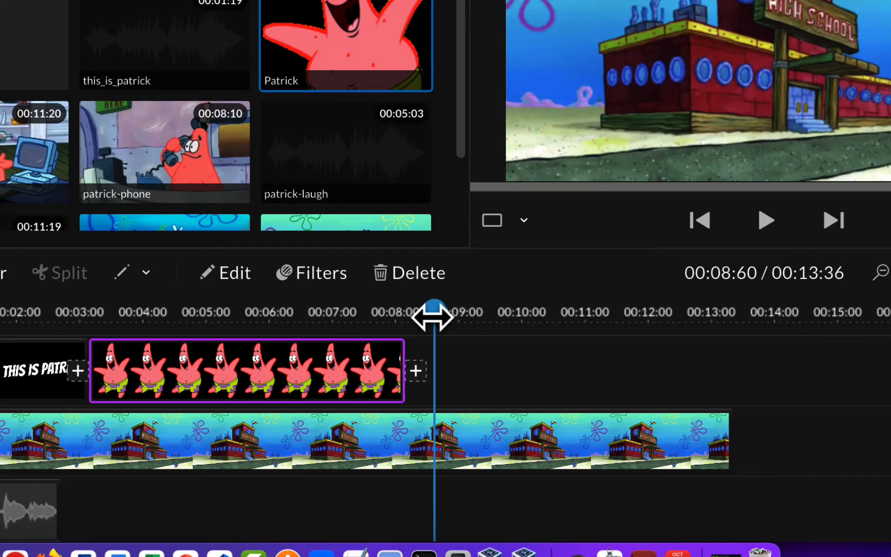
{"action": "key", "text": "super+v"}
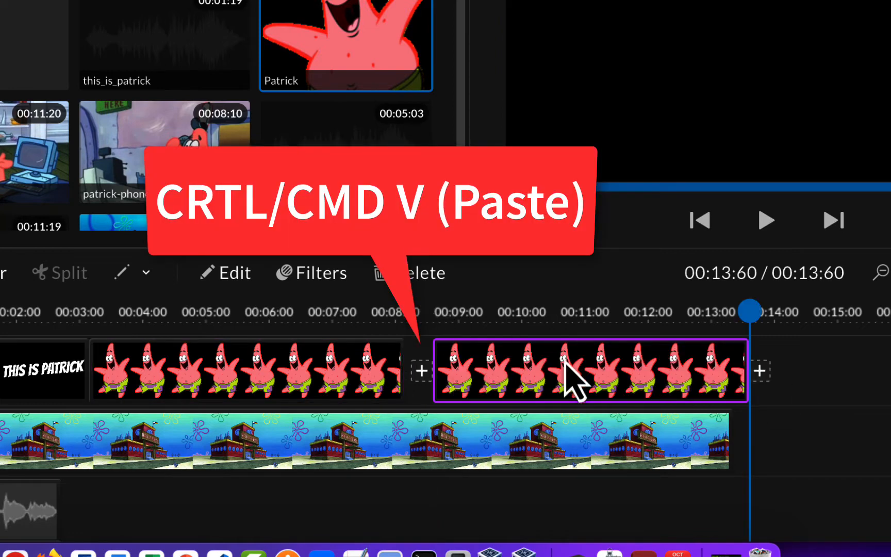
{"action": "left_click_drag", "start_coordinate": [601, 371], "coordinate": [578, 372]}
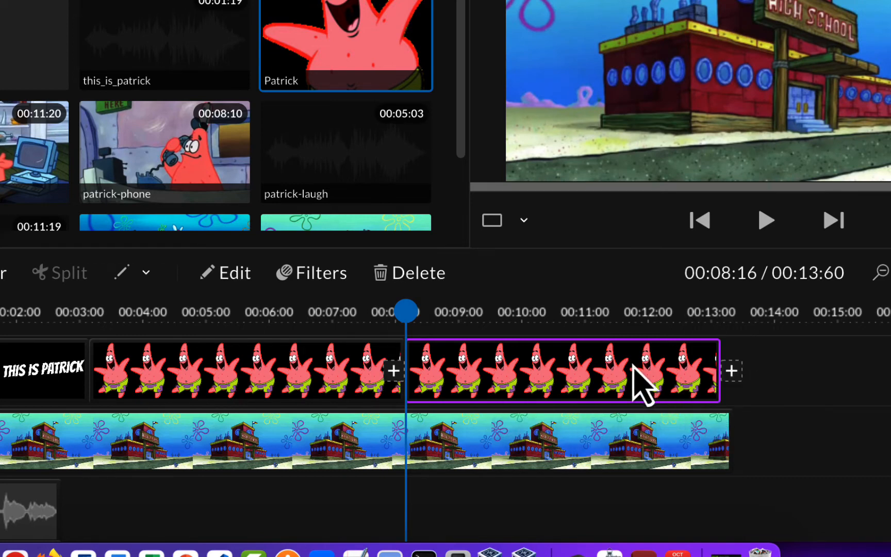
Set the copied Patrick clip's animation start position to scale 1.04 at about x -71, y 2
{"action": "double_click", "coordinate": [632, 365]}
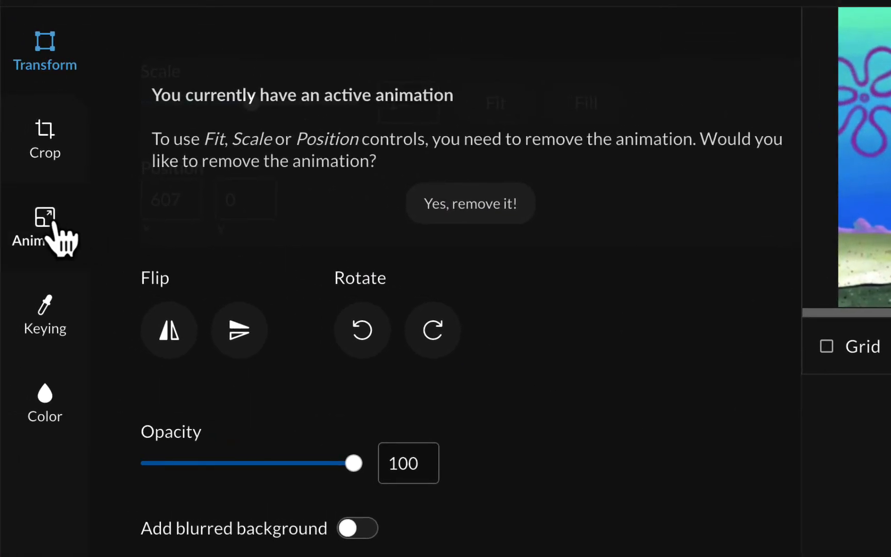
{"action": "left_click", "coordinate": [54, 224]}
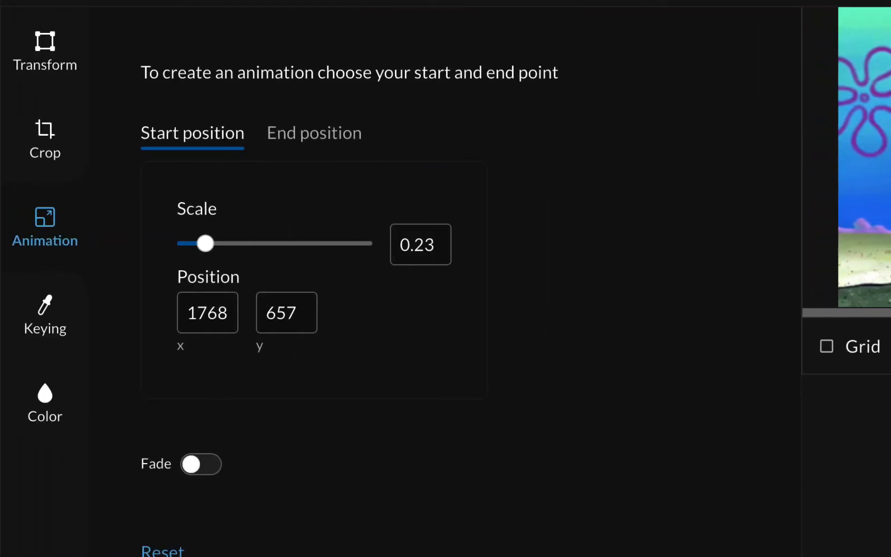
{"action": "left_click_drag", "start_coordinate": [831, 223], "coordinate": [392, 232]}
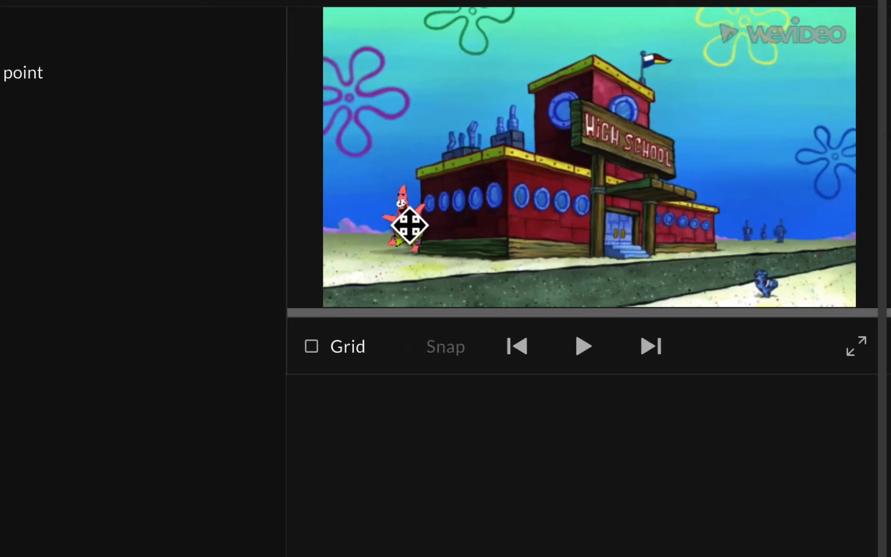
{"action": "left_click_drag", "start_coordinate": [50, 243], "coordinate": [126, 244]}
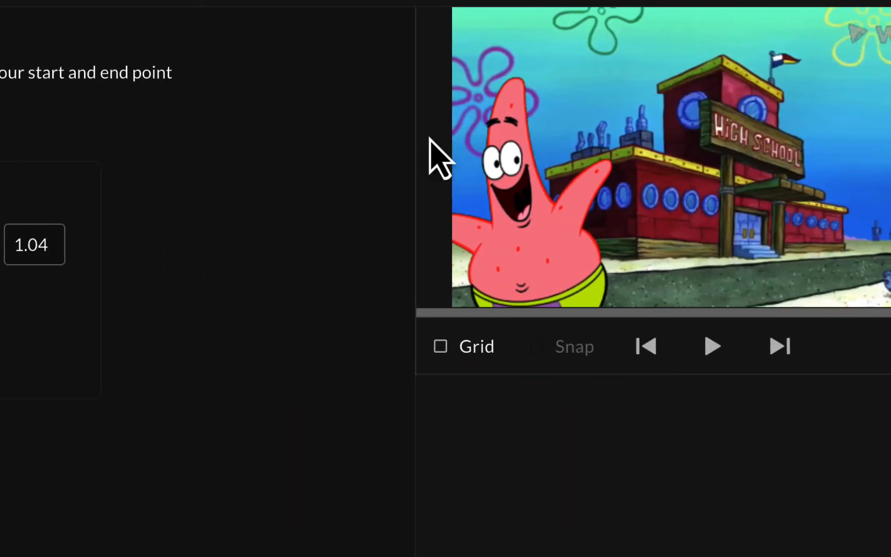
{"action": "left_click_drag", "start_coordinate": [533, 229], "coordinate": [553, 165]}
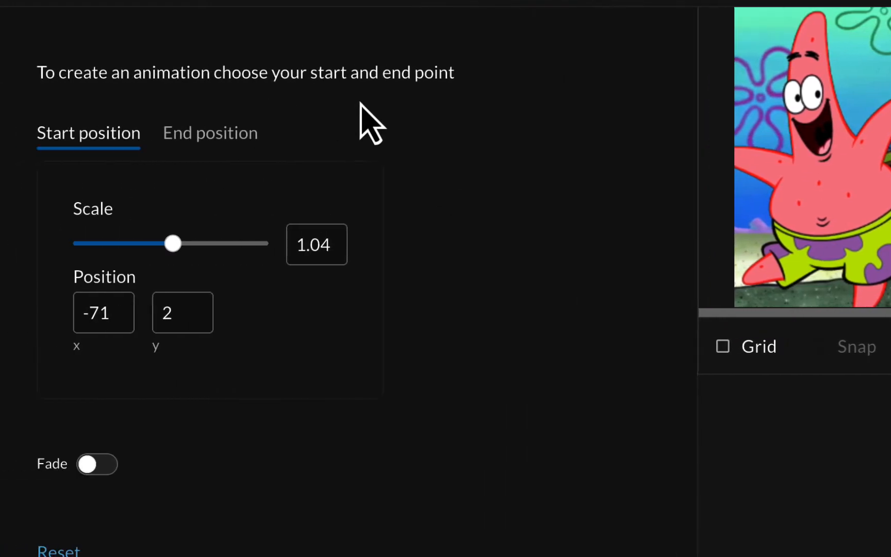
Flip the copied Patrick horizontally and shift its animation start position to about x 15, y -13
{"action": "left_click", "coordinate": [56, 70]}
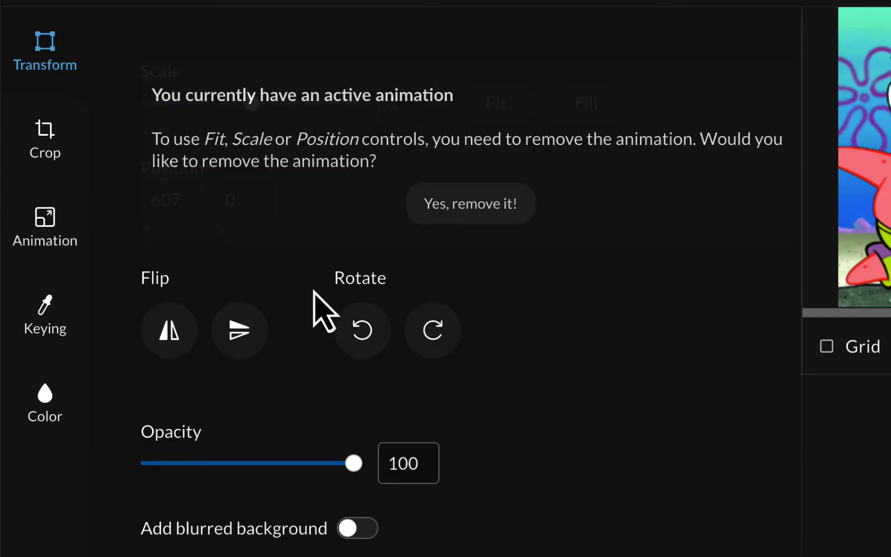
{"action": "left_click", "coordinate": [171, 335]}
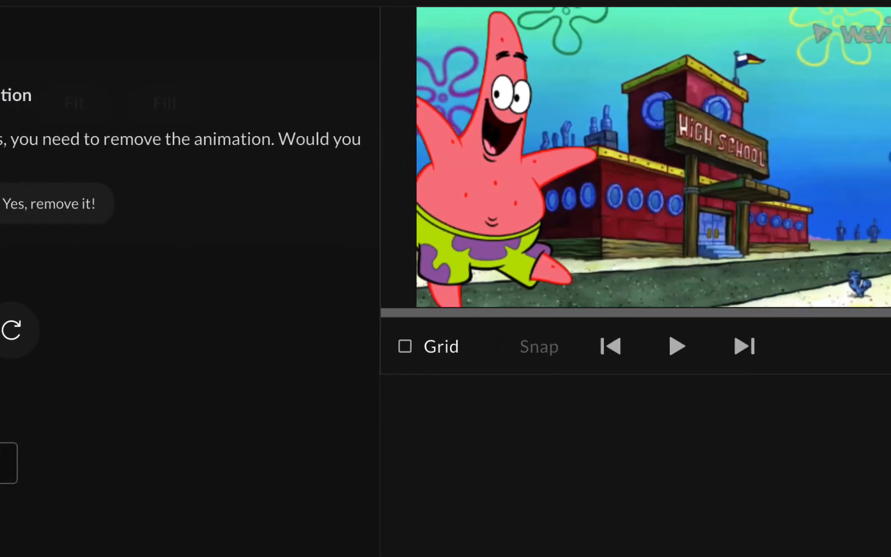
{"action": "left_click", "coordinate": [45, 226]}
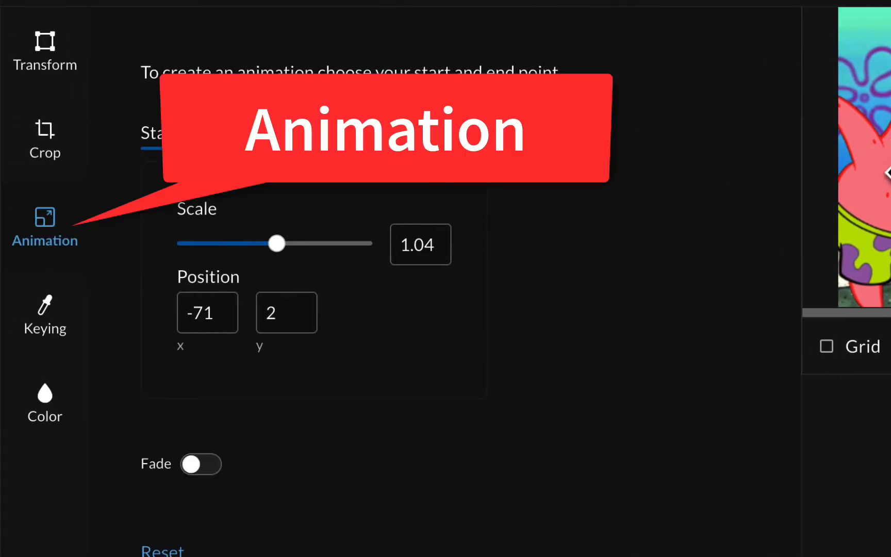
{"action": "left_click_drag", "start_coordinate": [887, 173], "coordinate": [890, 164]}
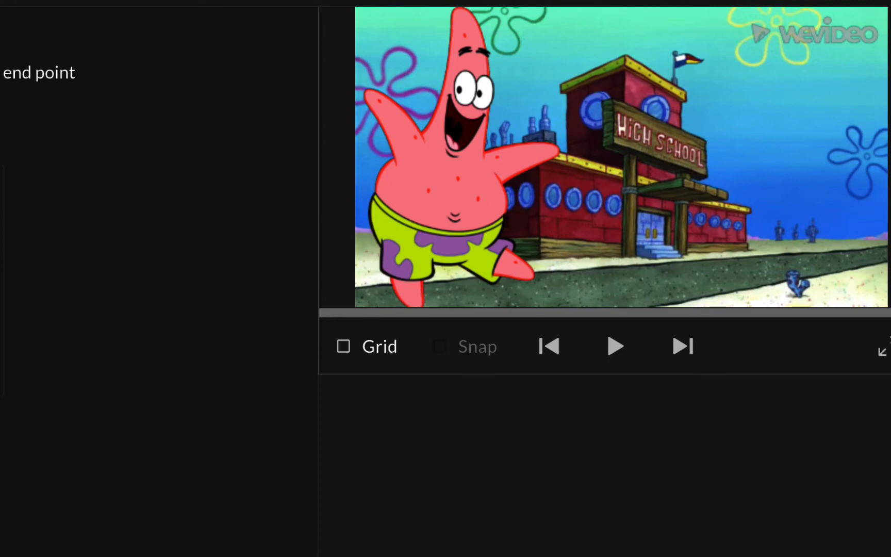
Set the copied clip's animation end position to scale 0.24 at about x 1772, y 643, beside the road
{"action": "left_click", "coordinate": [204, 134]}
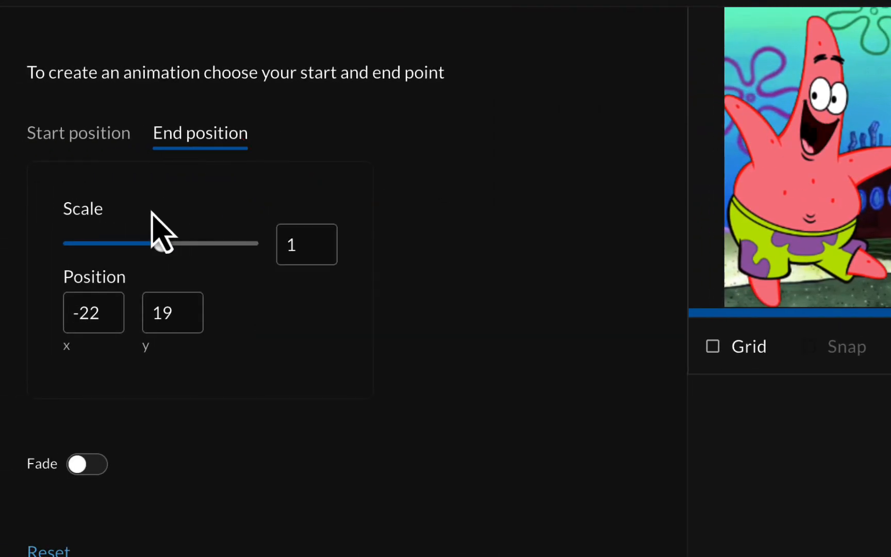
{"action": "left_click_drag", "start_coordinate": [158, 248], "coordinate": [99, 246]}
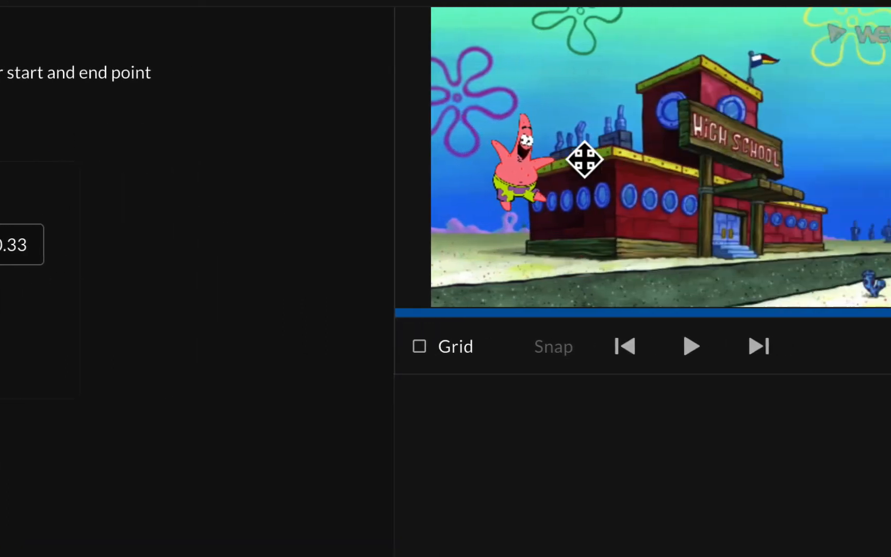
{"action": "left_click_drag", "start_coordinate": [408, 178], "coordinate": [826, 231]}
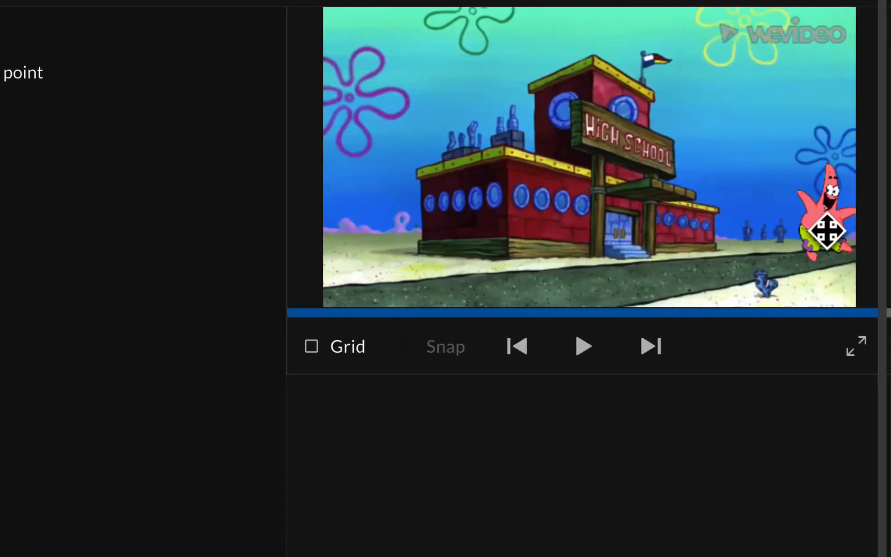
{"action": "left_click_drag", "start_coordinate": [6, 246], "coordinate": [1, 246]}
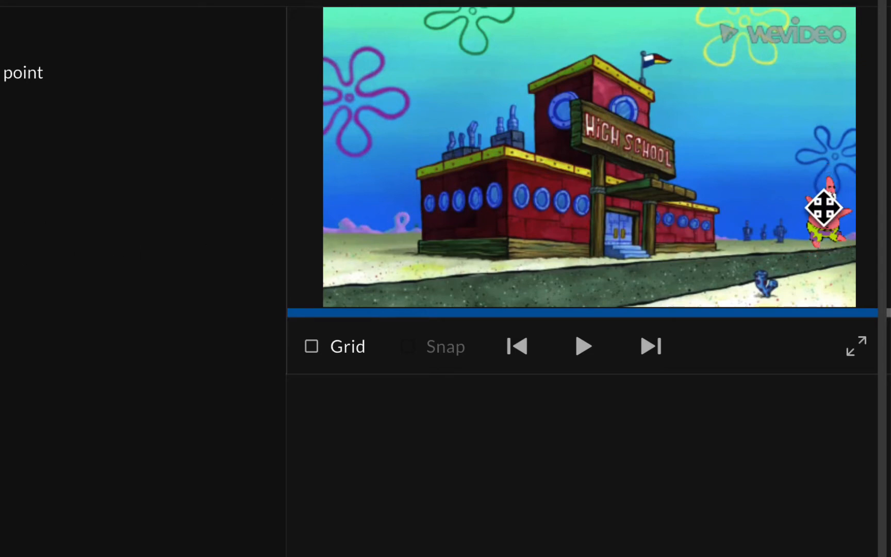
{"action": "left_click_drag", "start_coordinate": [824, 216], "coordinate": [831, 223]}
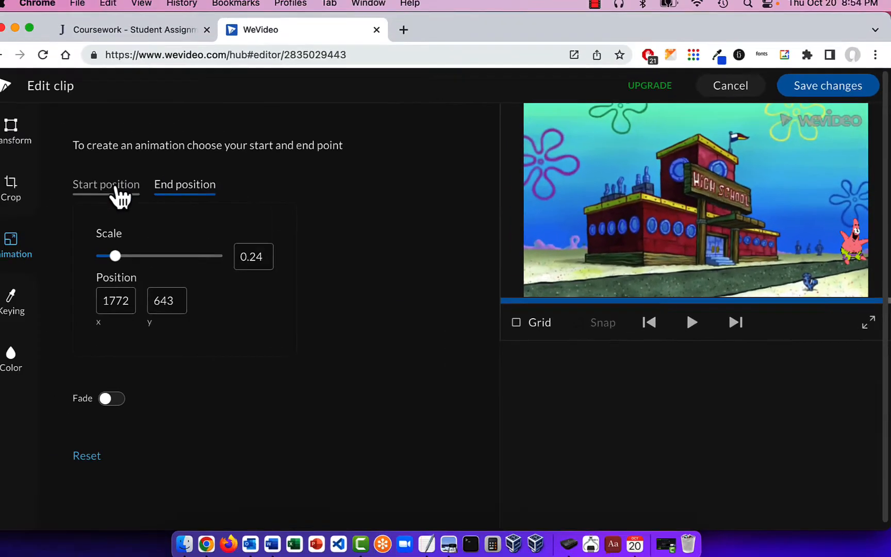
Review the copied clip's start position, flip setting and end position, and save the changes to the clip
{"action": "left_click", "coordinate": [125, 190]}
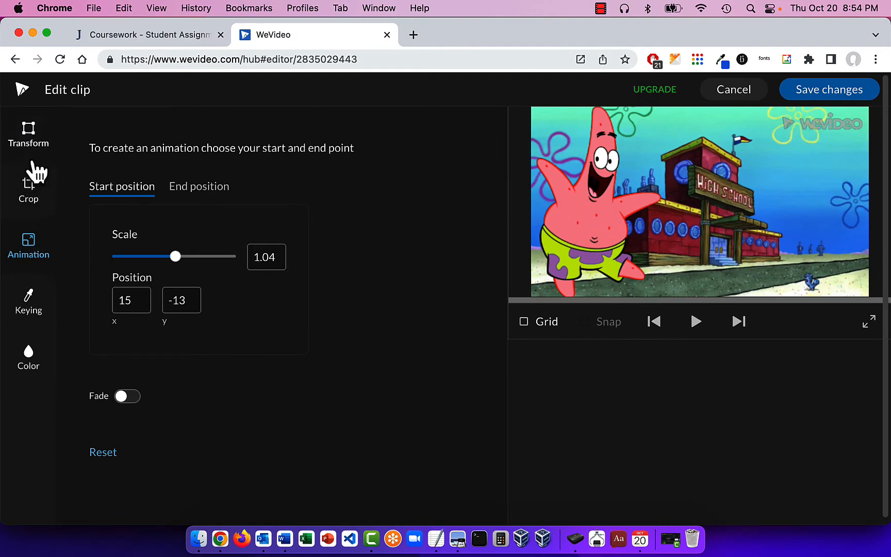
{"action": "left_click", "coordinate": [31, 147]}
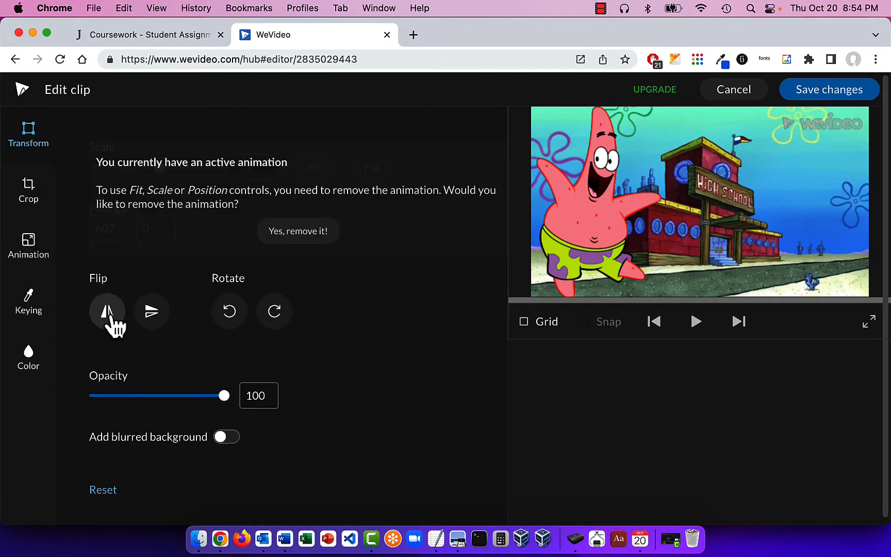
{"action": "left_click", "coordinate": [39, 251]}
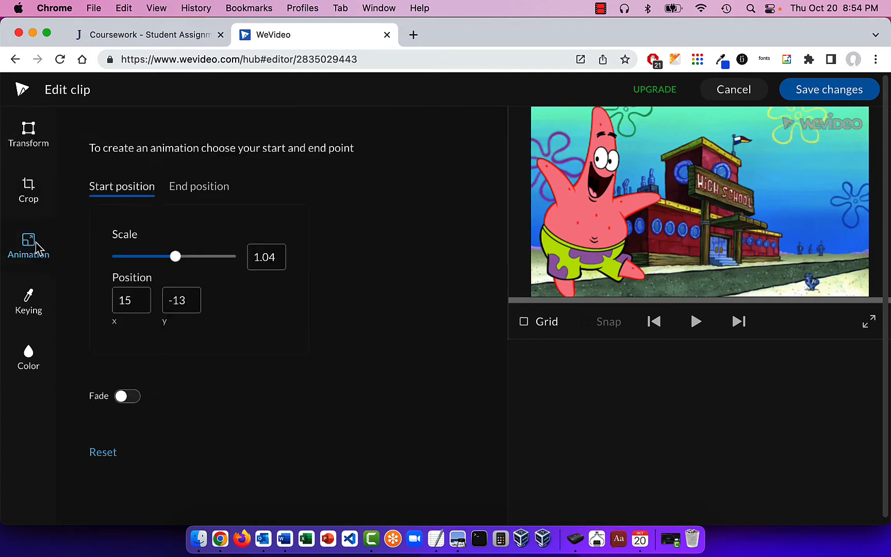
{"action": "left_click", "coordinate": [225, 191]}
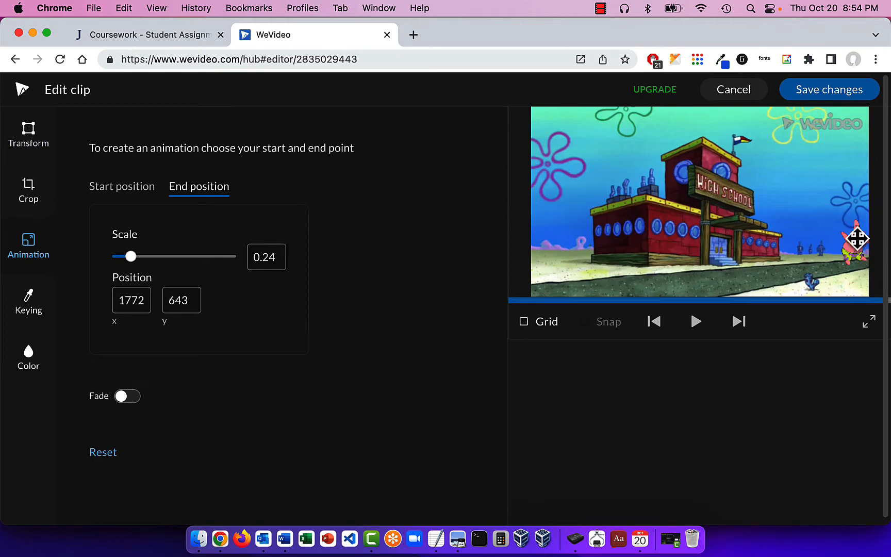
{"action": "left_click", "coordinate": [825, 95]}
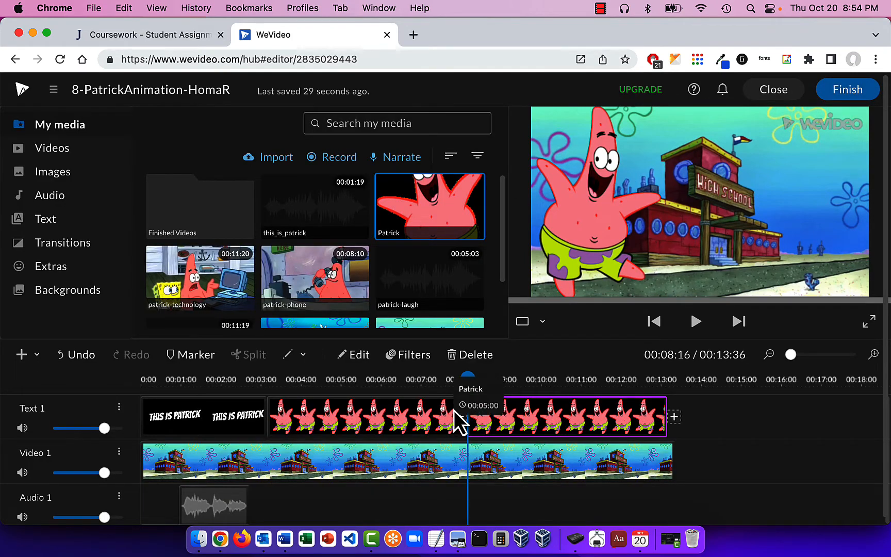
Play the whole video from the beginning to check both Patrick animations
{"action": "left_click_drag", "start_coordinate": [468, 377], "coordinate": [143, 389]}
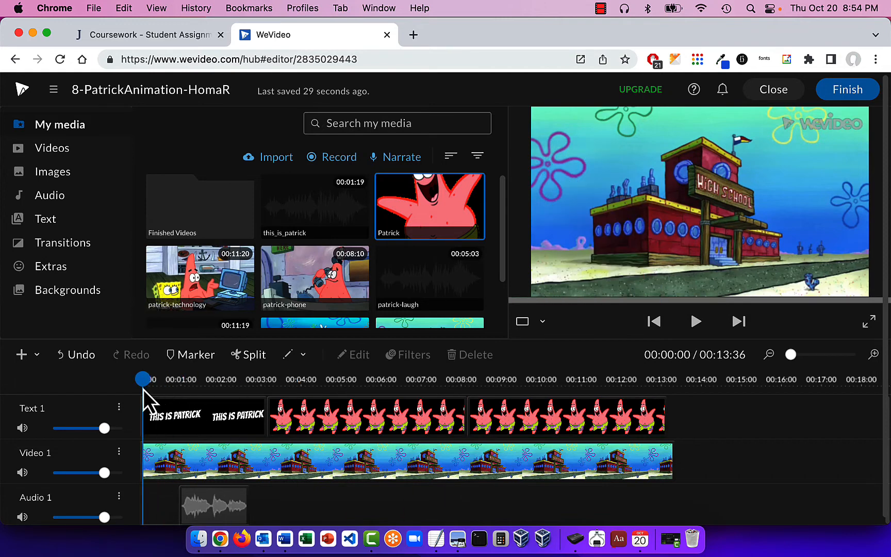
{"action": "left_click", "coordinate": [697, 325]}
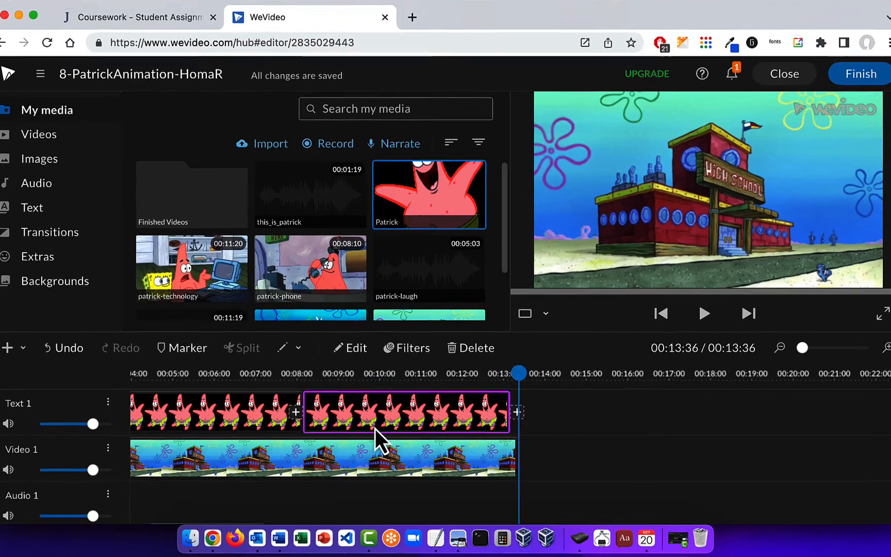
Place two patrick-laugh clips on the audio track beneath the Patrick clips, and trim the first one's end to about 00:08:04
{"action": "scroll", "coordinate": [376, 434], "scroll_direction": "left", "scroll_amount": 5}
{"action": "left_click_drag", "start_coordinate": [450, 214], "coordinate": [255, 484]}
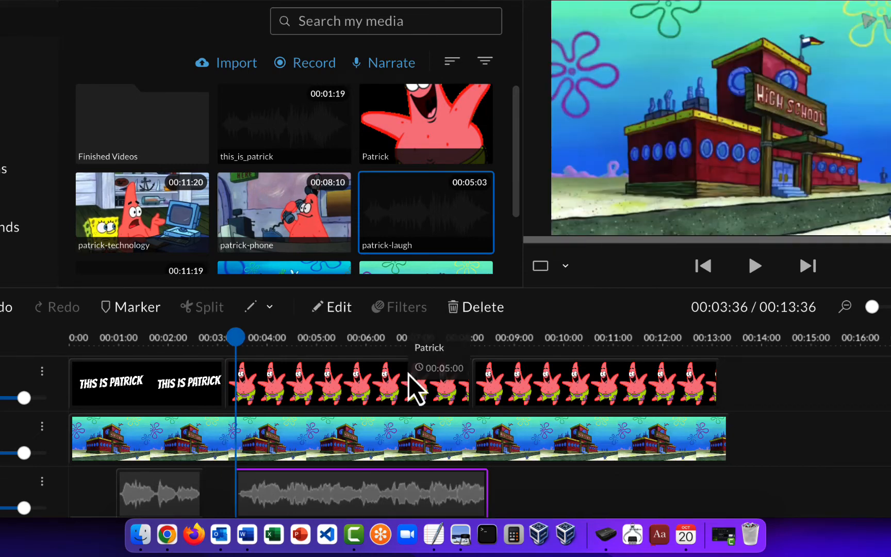
{"action": "left_click_drag", "start_coordinate": [398, 225], "coordinate": [583, 427]}
{"action": "left_click_drag", "start_coordinate": [574, 492], "coordinate": [505, 491]}
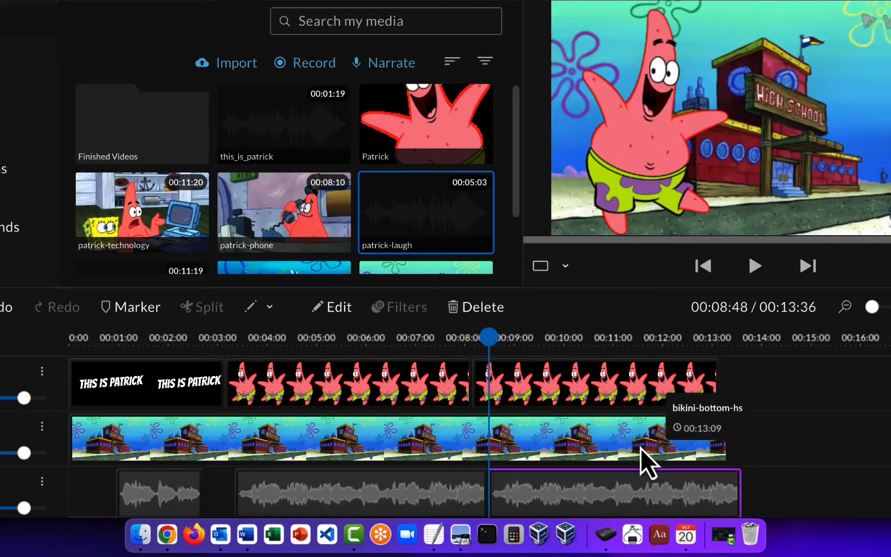
{"action": "left_click_drag", "start_coordinate": [446, 490], "coordinate": [400, 499]}
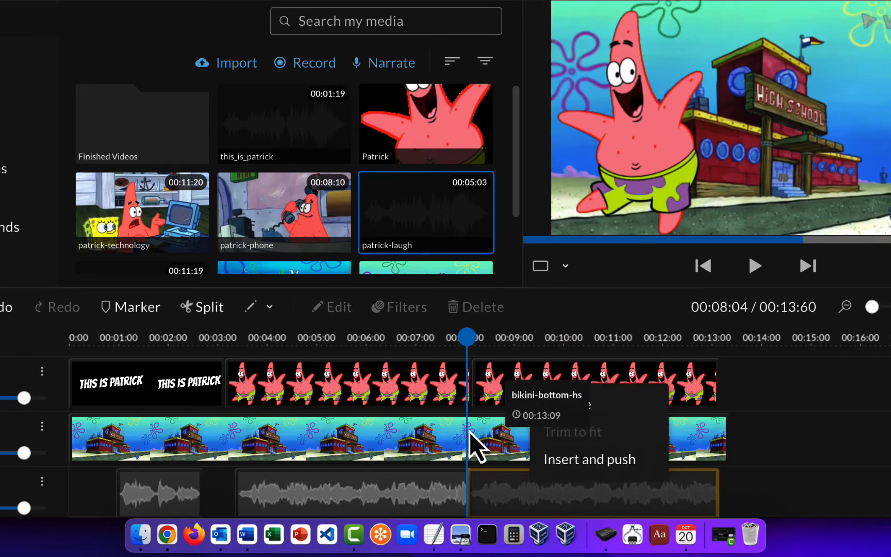
Delete the second patrick-laugh clip and move the remaining one to start at about 00:06:04
{"action": "left_click", "coordinate": [596, 488]}
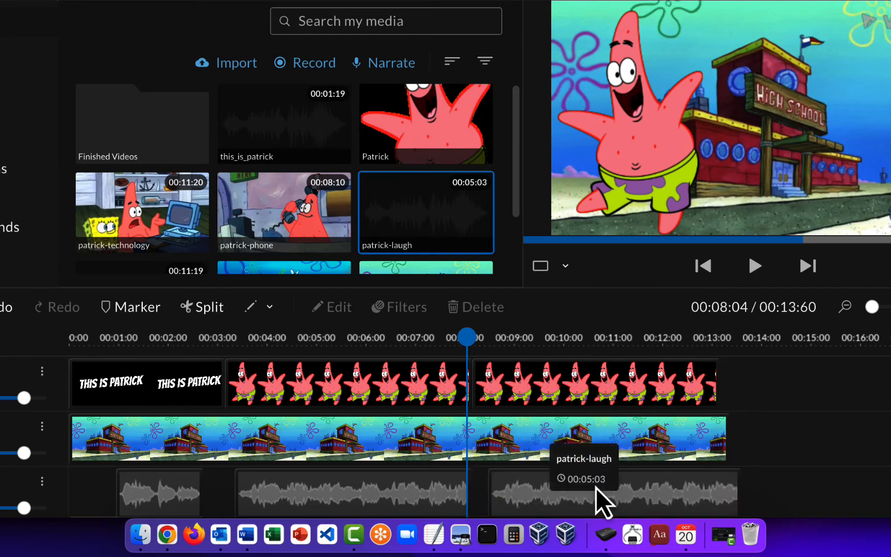
{"action": "left_click", "coordinate": [591, 492]}
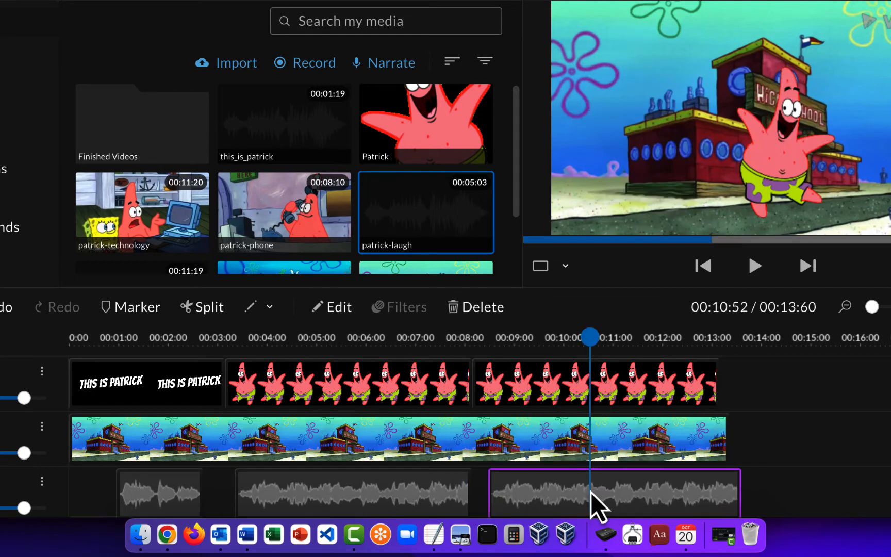
{"action": "key", "text": "Delete"}
{"action": "left_click_drag", "start_coordinate": [437, 489], "coordinate": [561, 479]}
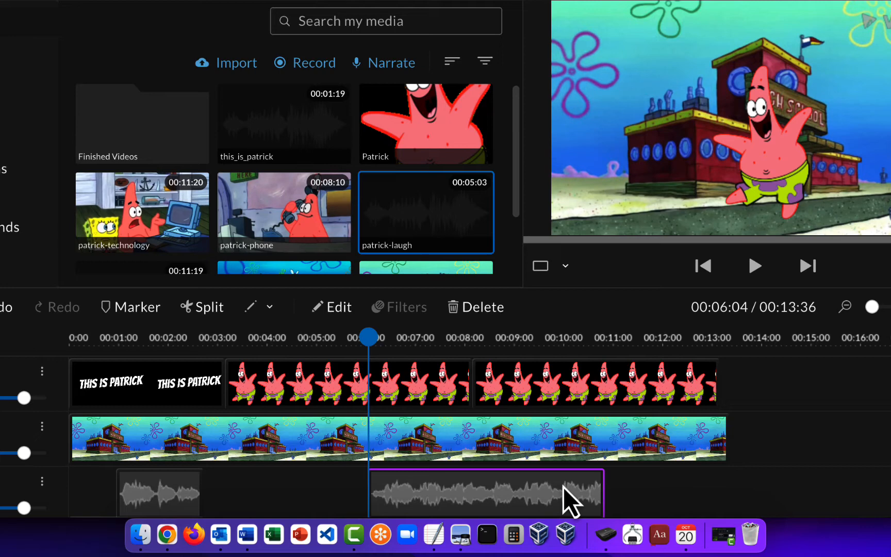
Set the patrick-laugh clip's fade-out to 2 sec
{"action": "double_click", "coordinate": [528, 496]}
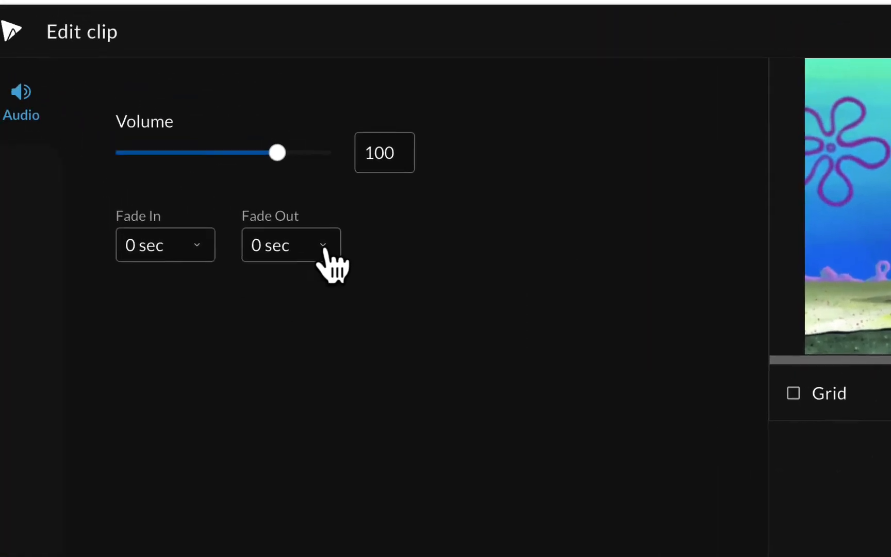
{"action": "left_click", "coordinate": [169, 150]}
{"action": "left_click", "coordinate": [335, 464]}
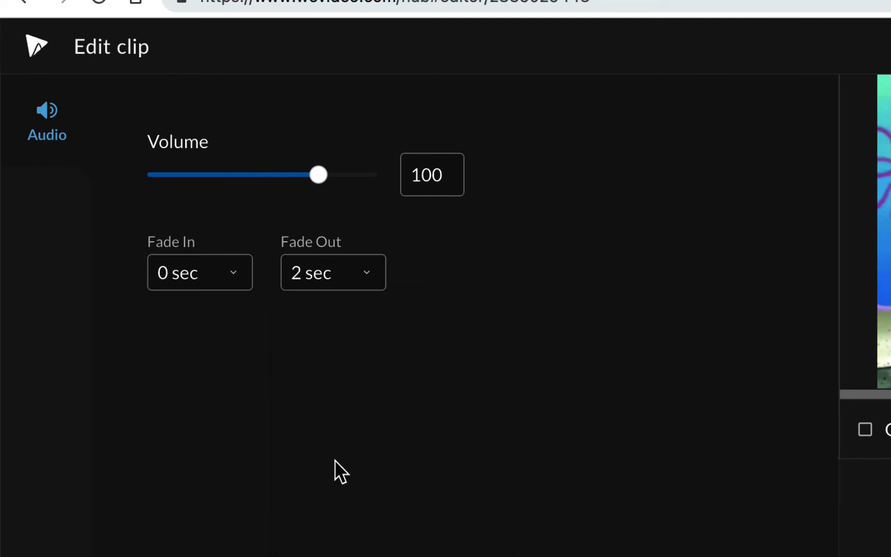
{"action": "key", "text": "Escape"}
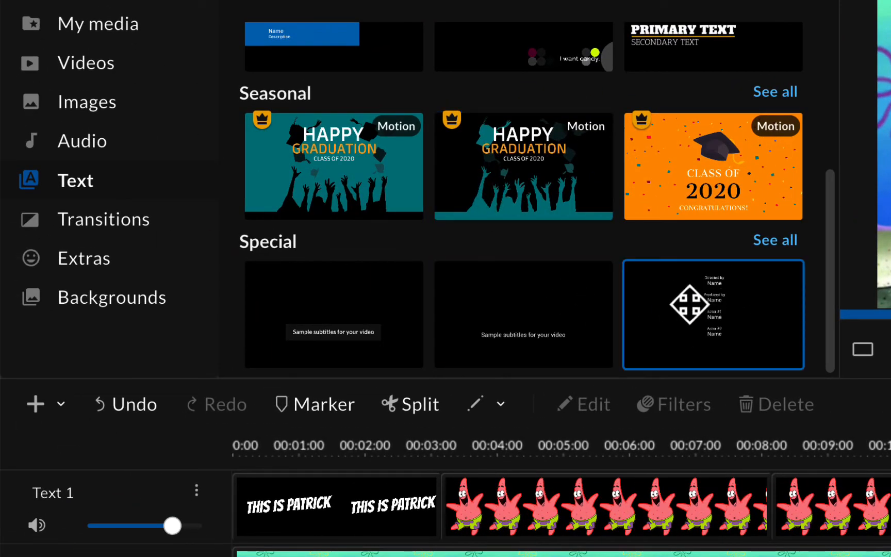
Add the Special text template with director, producer and actor credits to Video 1, directly after the school background at 00:13:36
{"action": "left_click", "coordinate": [689, 305]}
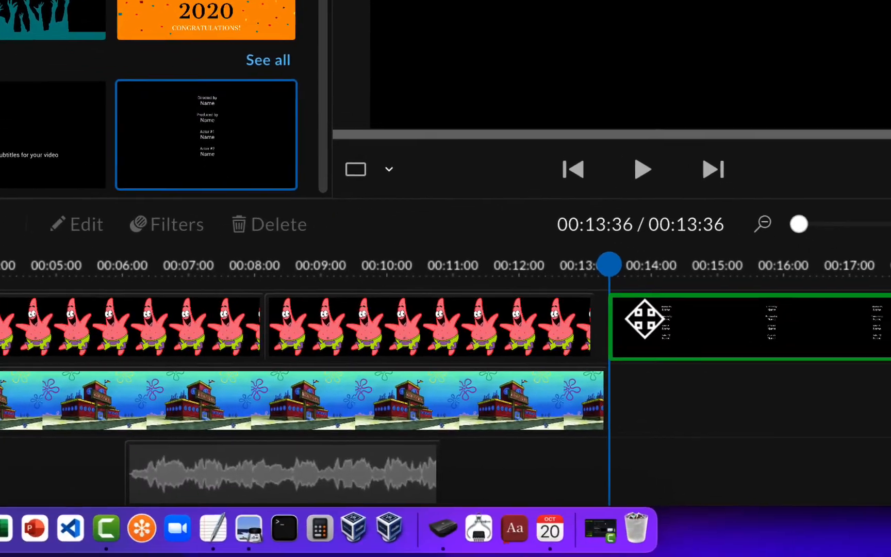
{"action": "left_click_drag", "start_coordinate": [636, 391], "coordinate": [633, 392]}
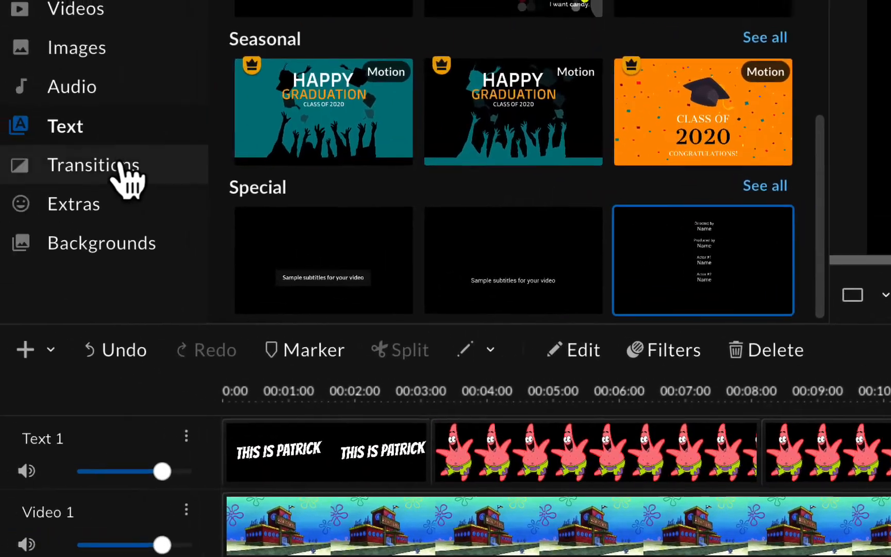
Insert the Curtains transition between the school background and the credits clip
{"action": "left_click", "coordinate": [119, 172]}
{"action": "scroll", "coordinate": [502, 124], "scroll_direction": "down", "scroll_amount": 10}
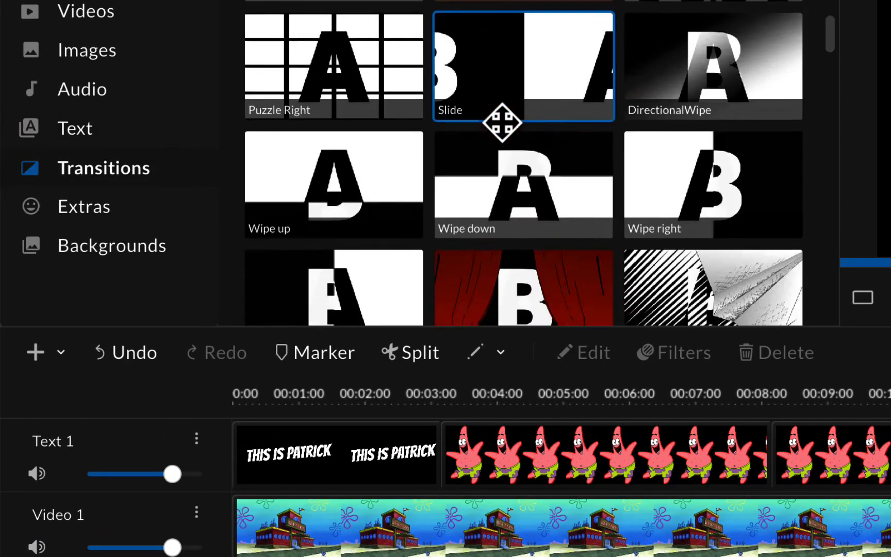
{"action": "scroll", "coordinate": [507, 219], "scroll_direction": "down", "scroll_amount": 3}
{"action": "scroll", "coordinate": [508, 219], "scroll_direction": "up", "scroll_amount": 3}
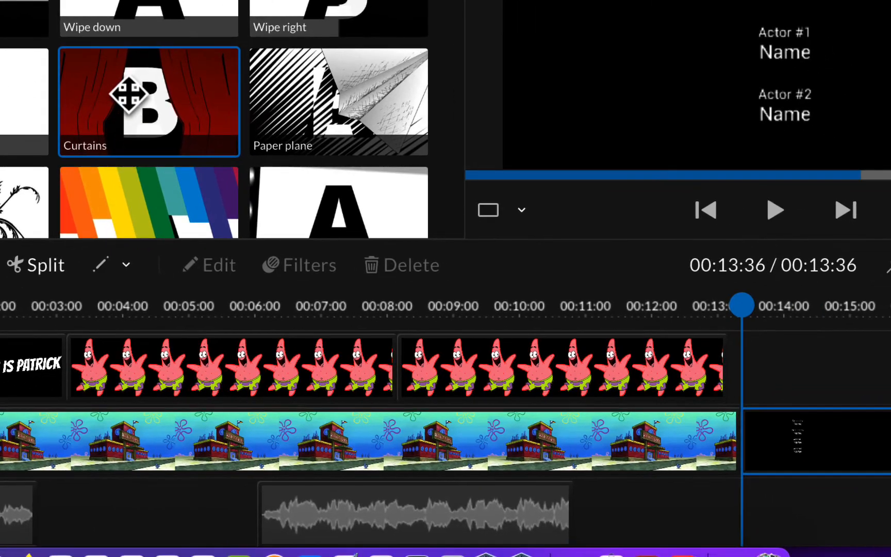
{"action": "left_click_drag", "start_coordinate": [436, 165], "coordinate": [749, 436]}
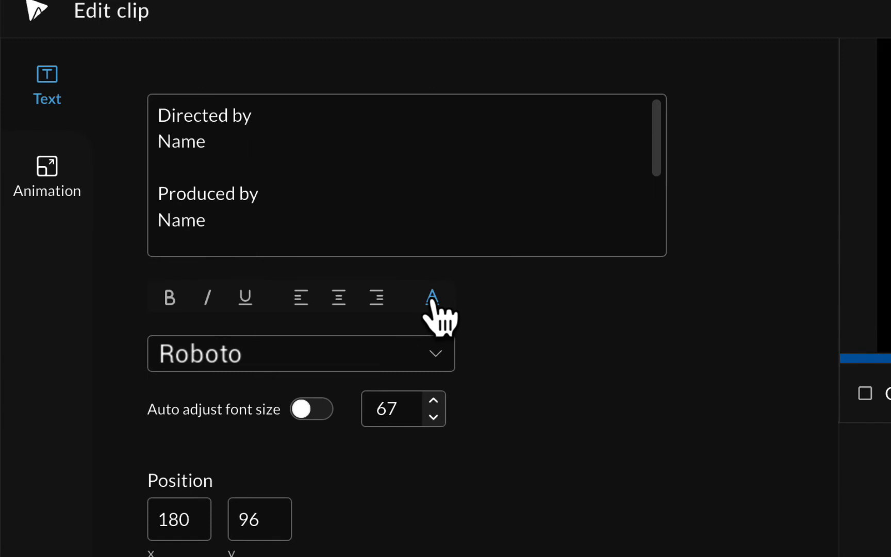
Color all of the credits text light golden yellow
{"action": "left_click", "coordinate": [432, 302]}
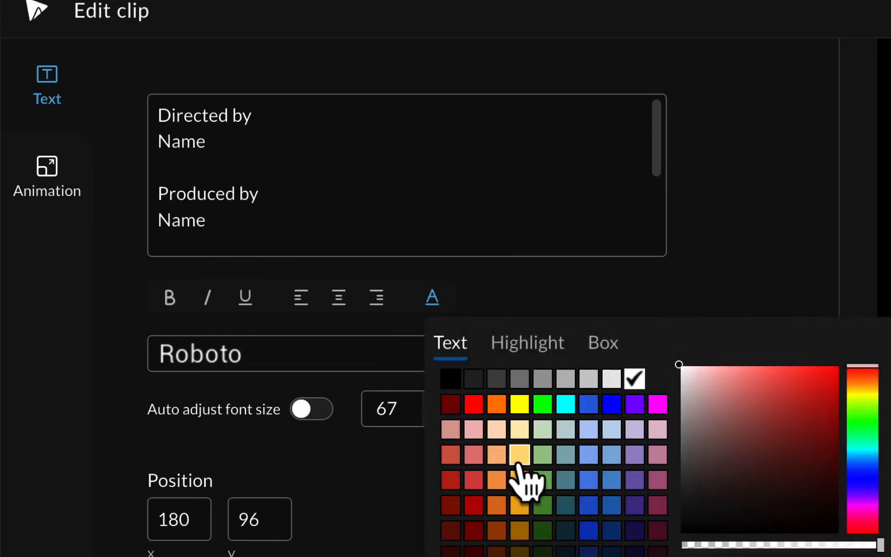
{"action": "key", "text": "ctrl+a"}
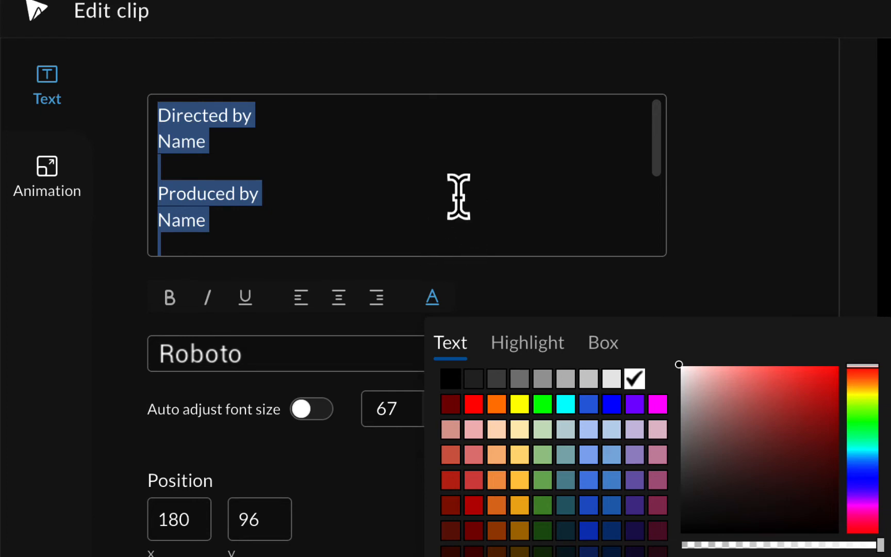
Replace the name placeholders under "Directed by" and "Produced by" with the creator's full name
{"action": "double_click", "coordinate": [184, 145]}
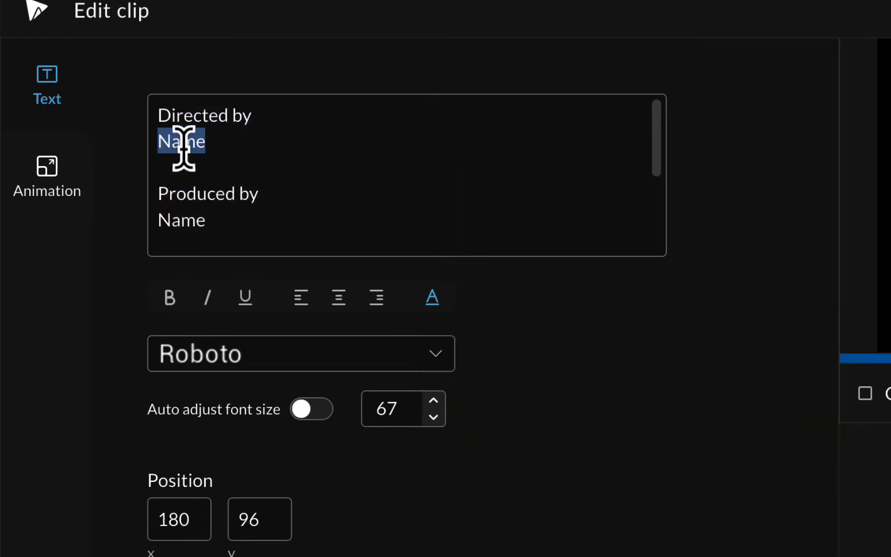
{"action": "type", "text": "Richard Homa"}
{"action": "left_click_drag", "start_coordinate": [209, 223], "coordinate": [149, 219]}
{"action": "type", "text": "R"}
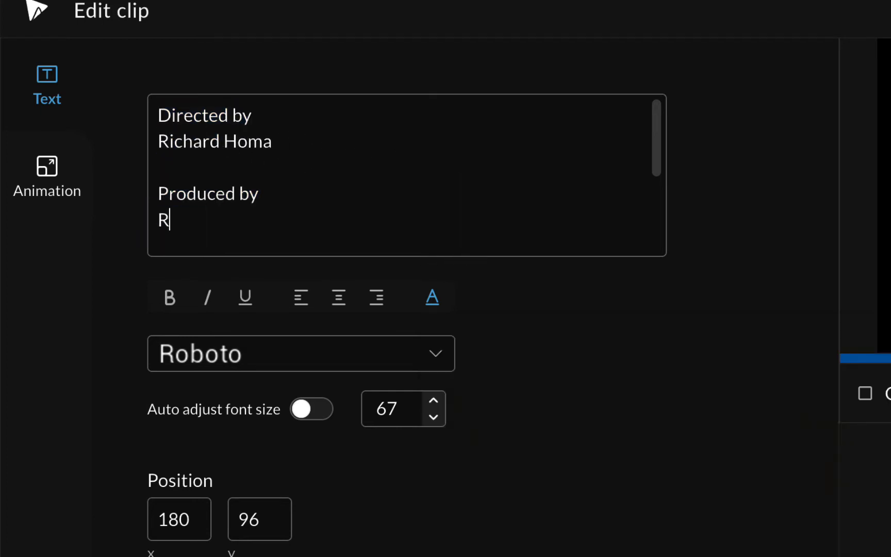
{"action": "type", "text": "ichard Homa"}
Enter Spongebob Squarepants as the name for Actor #1 and Patrick Star for Actor #2
{"action": "scroll", "coordinate": [295, 157], "scroll_direction": "down", "scroll_amount": 2}
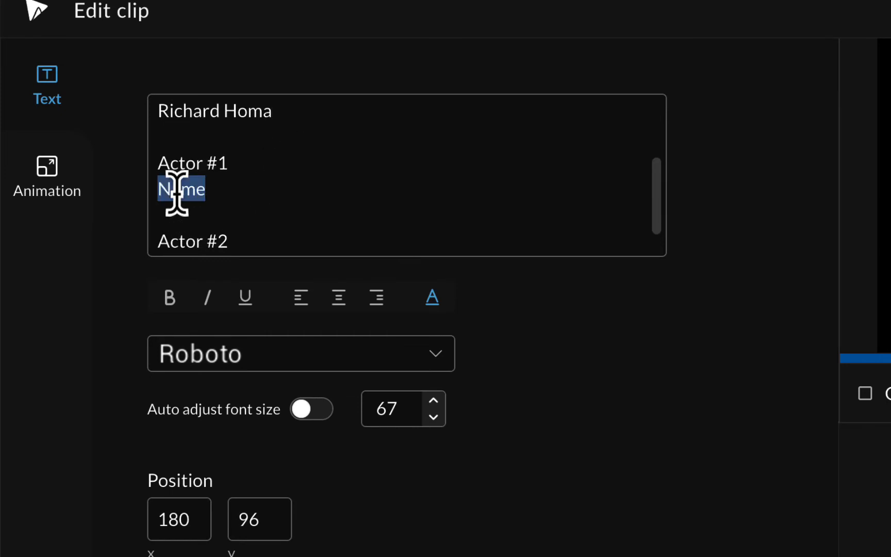
{"action": "type", "text": "Spongebob Squarepants"}
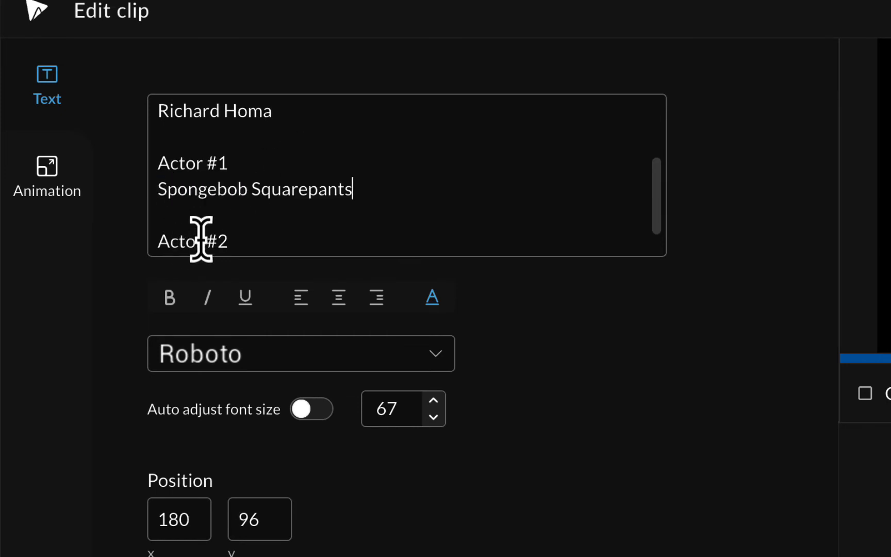
{"action": "scroll", "coordinate": [246, 199], "scroll_direction": "down", "scroll_amount": 1}
{"action": "triple_click", "coordinate": [149, 255]}
{"action": "double_click", "coordinate": [163, 237]}
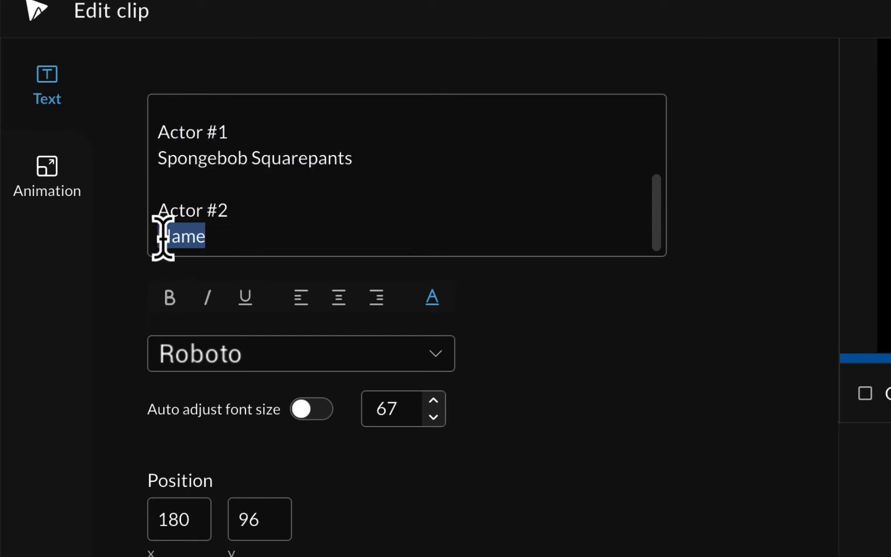
{"action": "type", "text": "Patrick Star"}
Set the credits font to Alfa Slab One and extend the text box downward to fit all the lines
{"action": "left_click", "coordinate": [436, 356]}
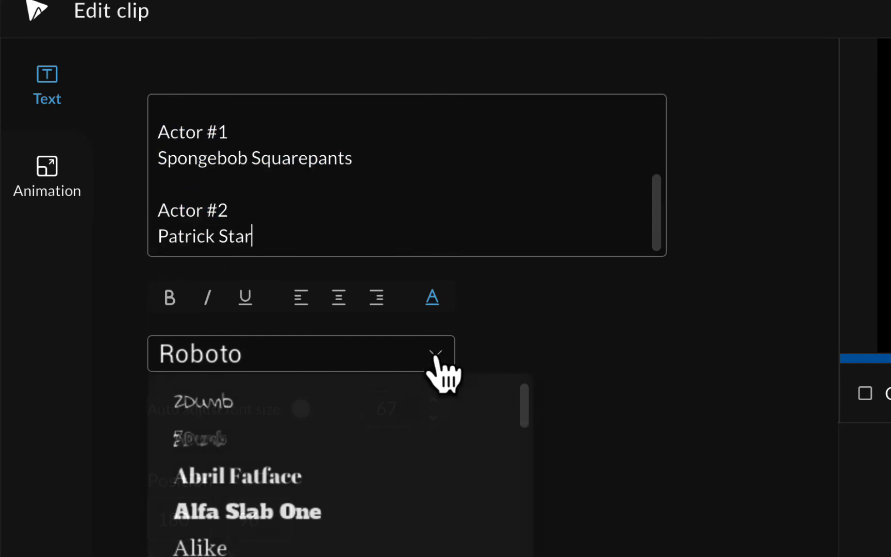
{"action": "left_click", "coordinate": [315, 511]}
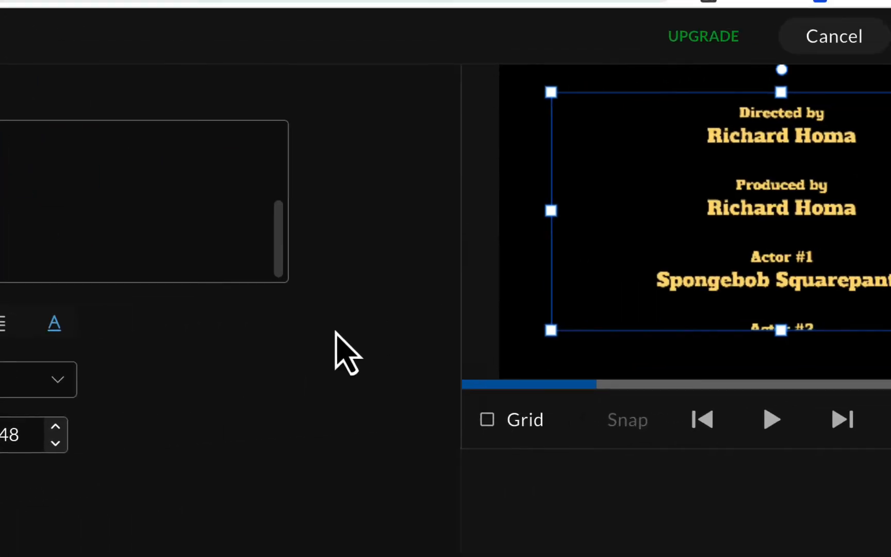
{"action": "left_click_drag", "start_coordinate": [781, 331], "coordinate": [785, 361]}
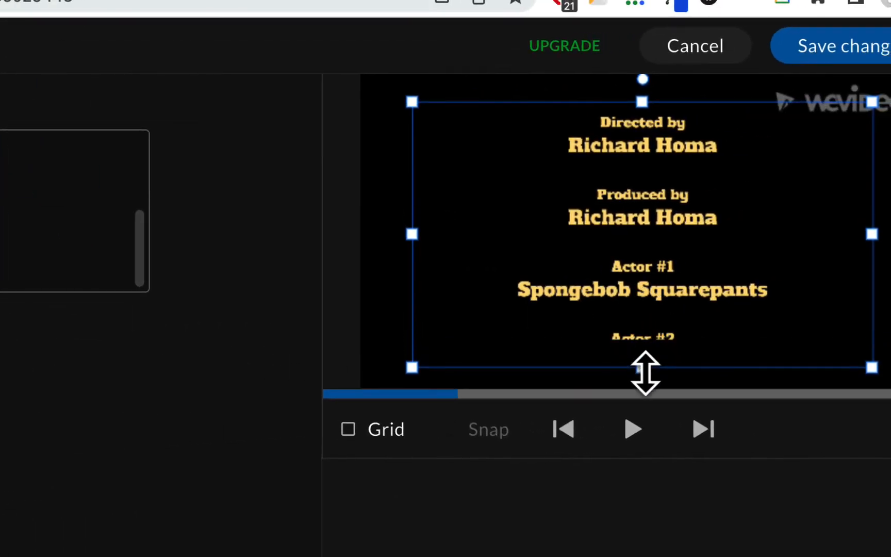
{"action": "left_click_drag", "start_coordinate": [646, 373], "coordinate": [647, 389]}
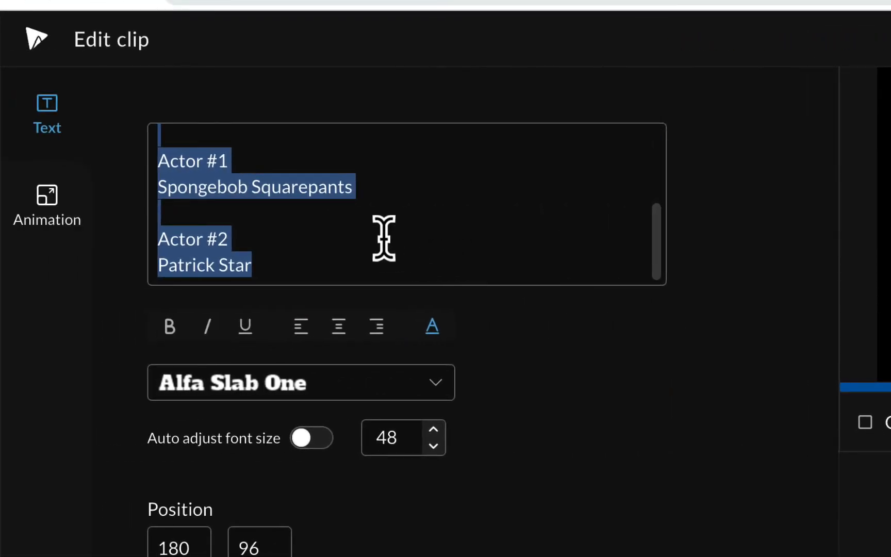
Animate the credits to scroll upward from a start position below the frame to an end position above it, and save the changes
{"action": "left_click", "coordinate": [46, 219]}
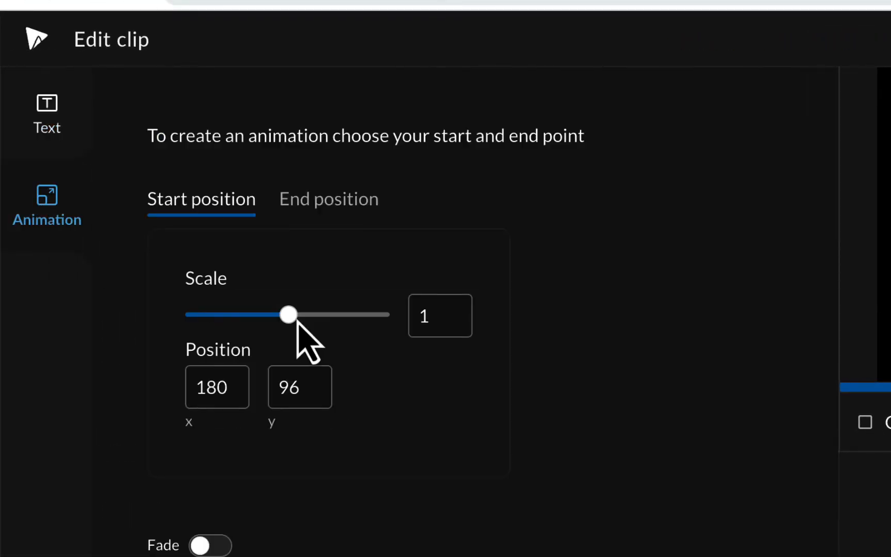
{"action": "left_click_drag", "start_coordinate": [692, 133], "coordinate": [697, 484]}
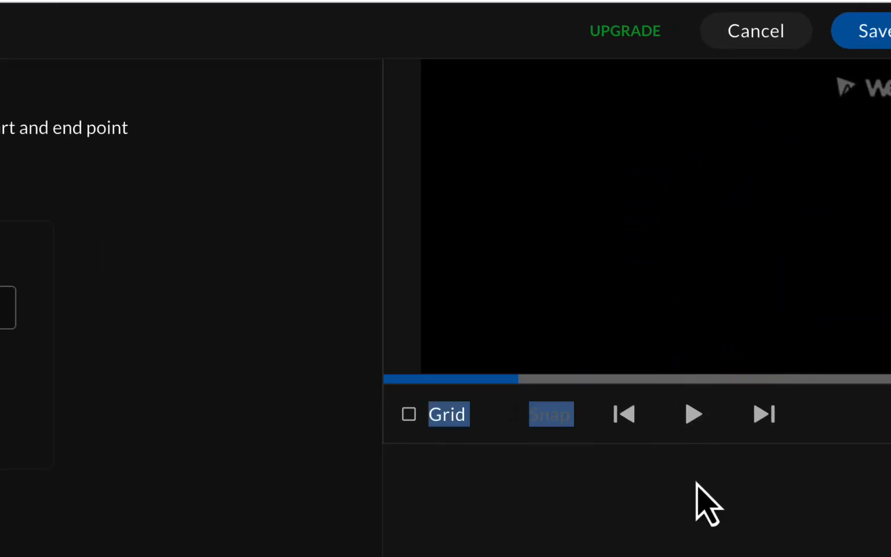
{"action": "left_click", "coordinate": [261, 191]}
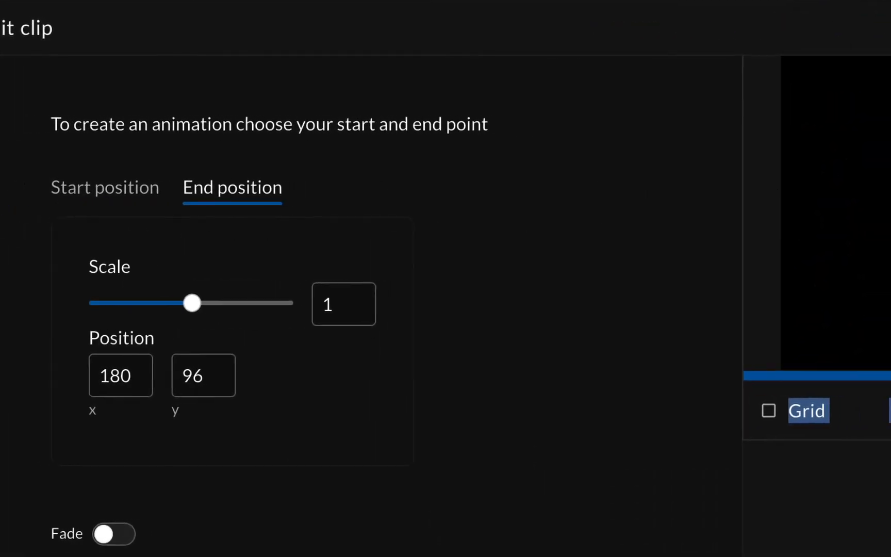
{"action": "left_click_drag", "start_coordinate": [601, 299], "coordinate": [601, 136]}
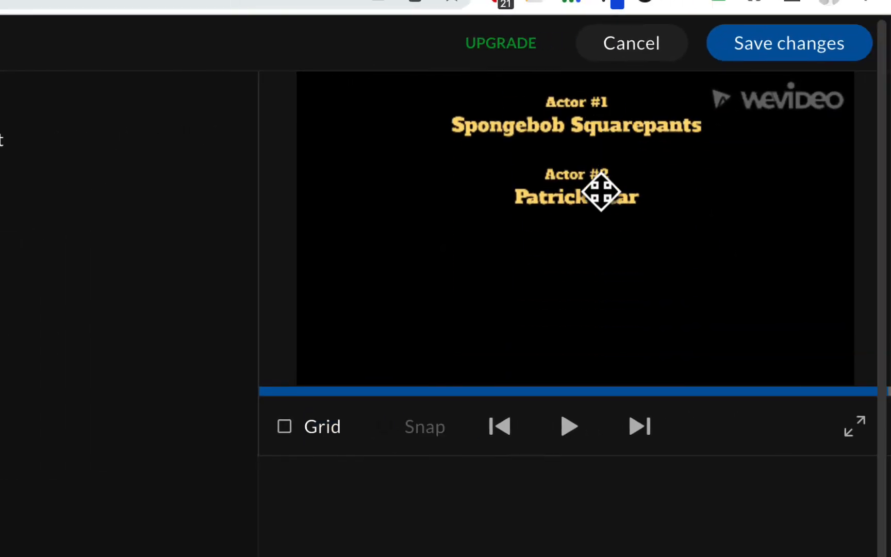
{"action": "left_click_drag", "start_coordinate": [599, 197], "coordinate": [596, 65]}
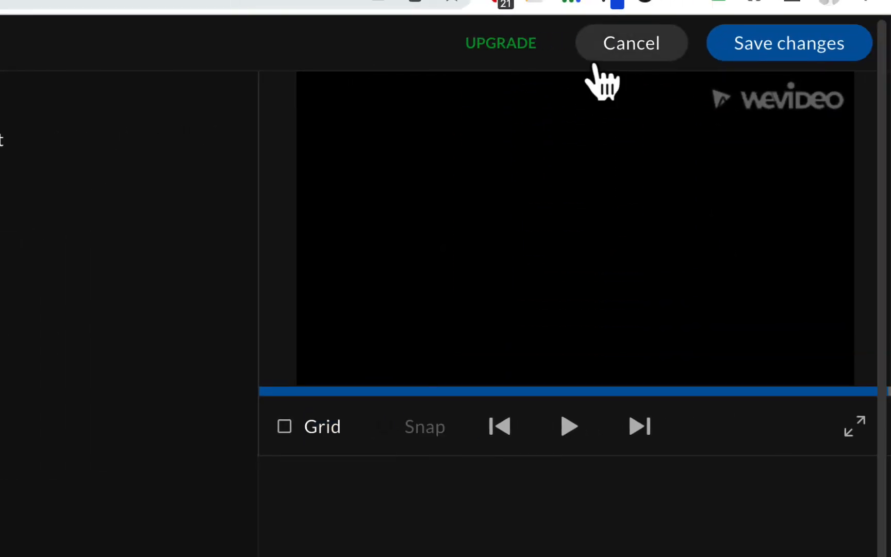
{"action": "left_click", "coordinate": [795, 46]}
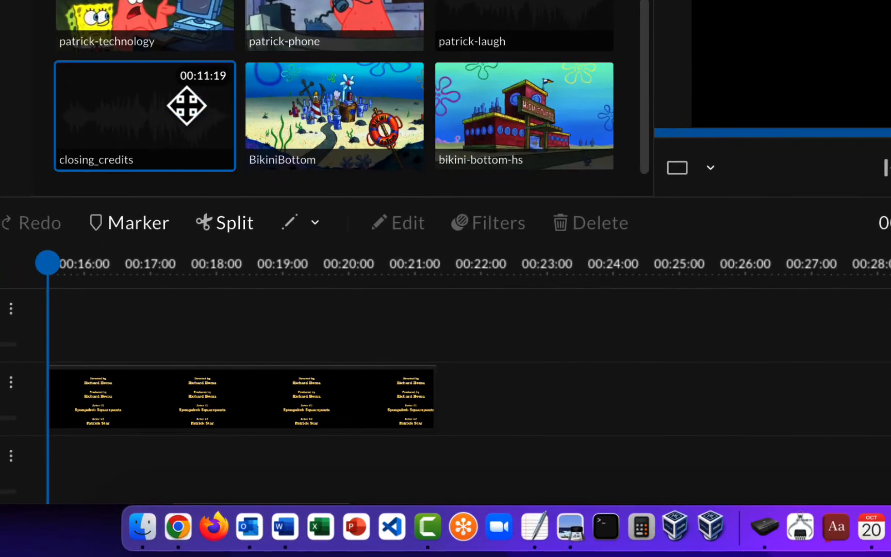
Add the closing_credits audio to the audio track beneath the credits clip, starting with it at about 00:13:84
{"action": "left_click_drag", "start_coordinate": [186, 106], "coordinate": [101, 455]}
{"action": "scroll", "coordinate": [101, 455], "scroll_direction": "left", "scroll_amount": 10}
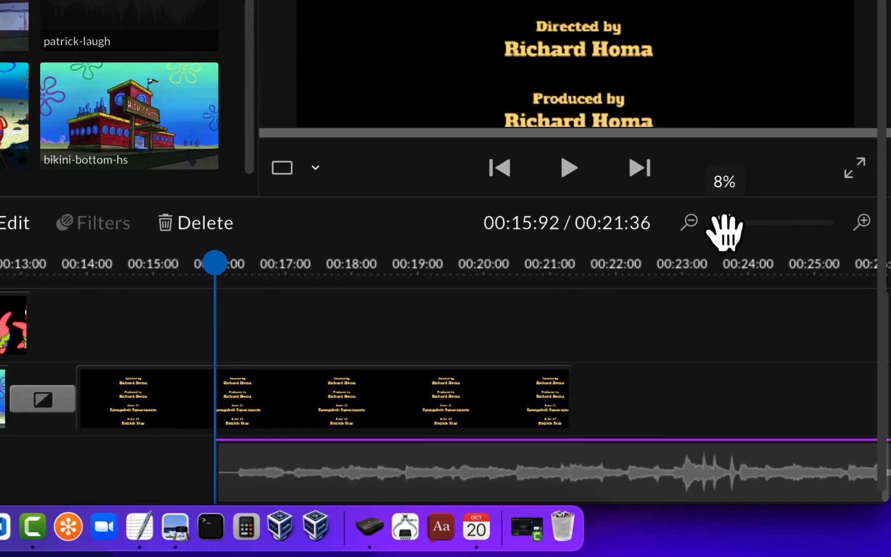
{"action": "left_click_drag", "start_coordinate": [725, 227], "coordinate": [722, 227]}
{"action": "left_click_drag", "start_coordinate": [463, 494], "coordinate": [381, 477]}
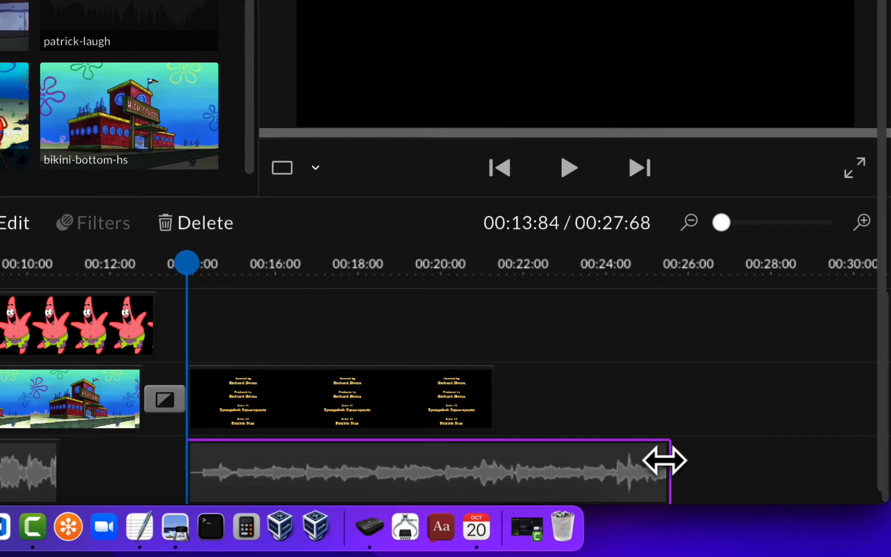
Trim the closing_credits audio to end with the credits clip and give it a 2-second fade-out
{"action": "left_click", "coordinate": [667, 460]}
{"action": "left_click_drag", "start_coordinate": [667, 461], "coordinate": [467, 478]}
{"action": "double_click", "coordinate": [417, 470]}
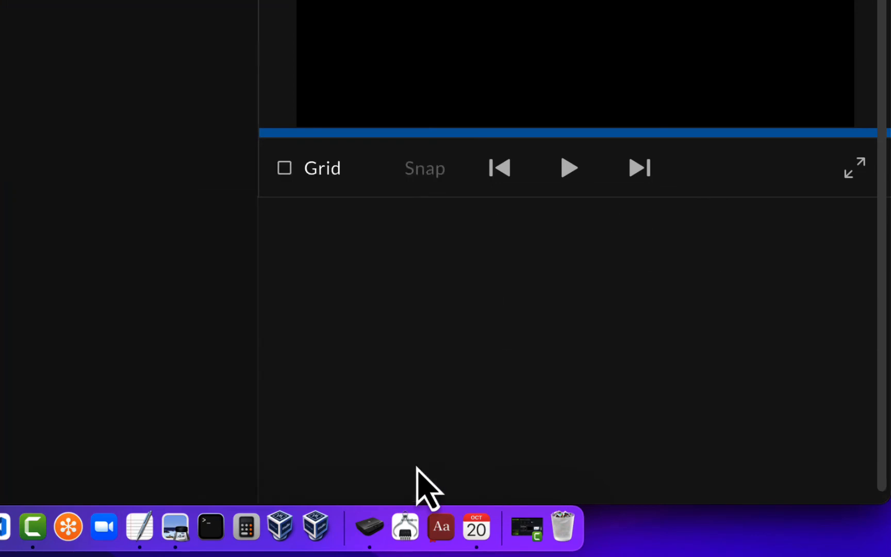
{"action": "left_click", "coordinate": [366, 237]}
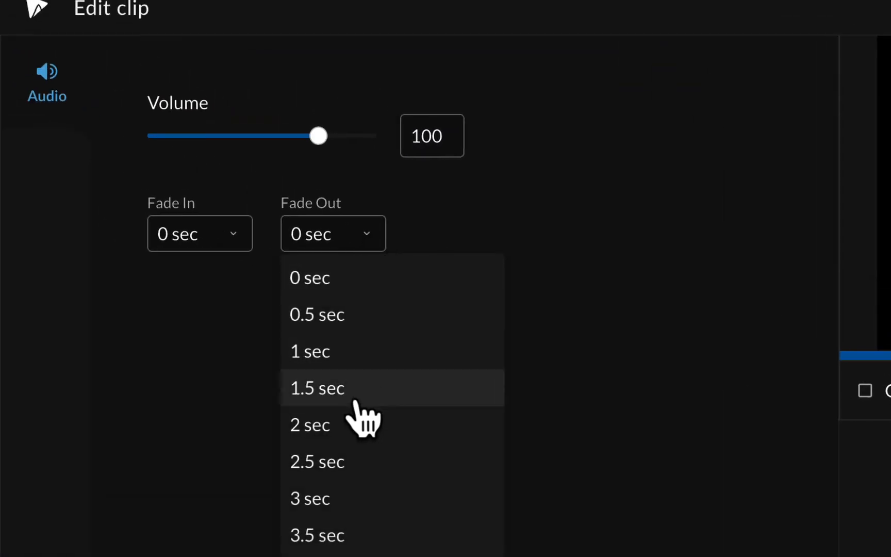
{"action": "left_click", "coordinate": [364, 428]}
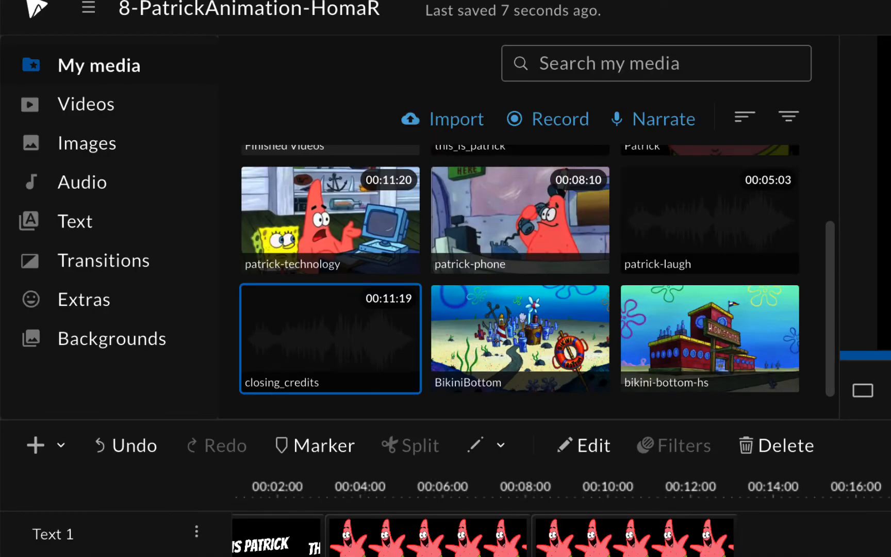
Play back the finished video through the closing credits
{"action": "left_click", "coordinate": [890, 390]}
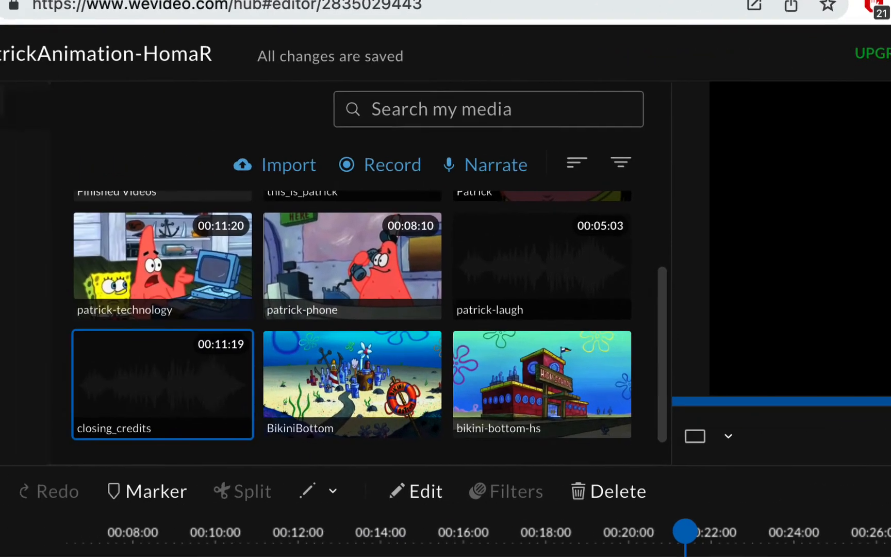
{"action": "left_click", "coordinate": [87, 51]}
{"action": "left_click", "coordinate": [70, 250]}
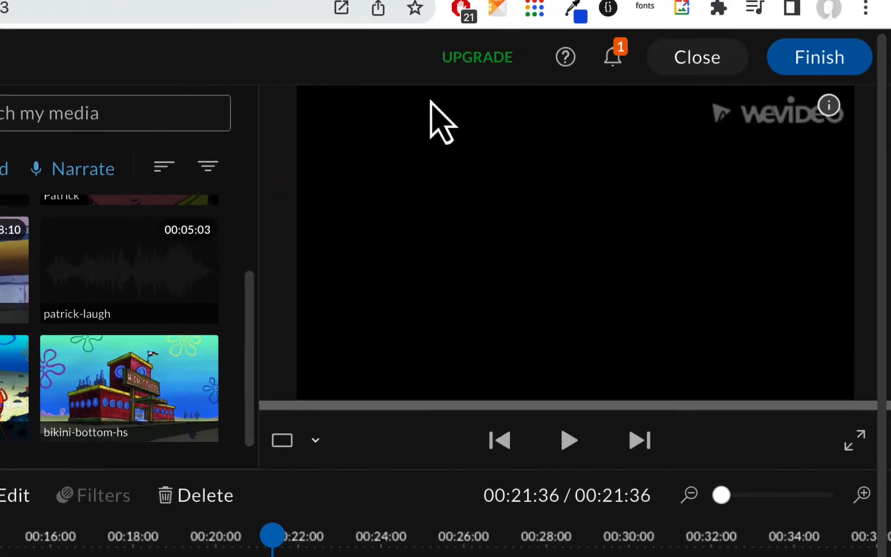
Finish and export 8-PatrickAnimation-HomaR as an SD 852x480 video, then close the project
{"action": "left_click", "coordinate": [812, 59]}
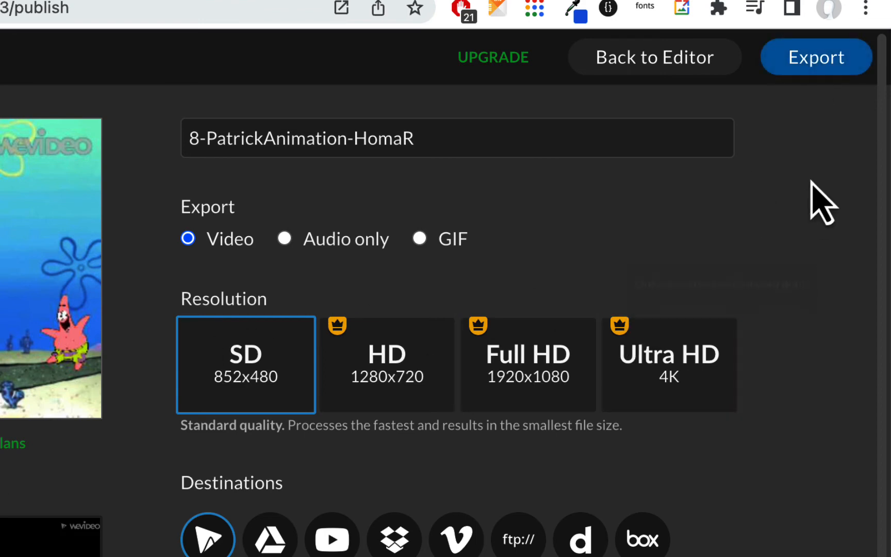
{"action": "left_click", "coordinate": [823, 58]}
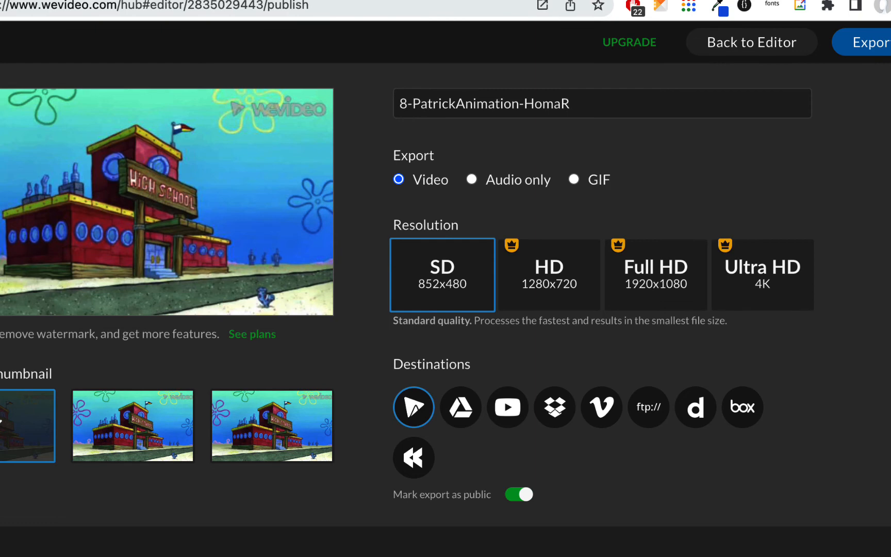
{"action": "left_click", "coordinate": [760, 47]}
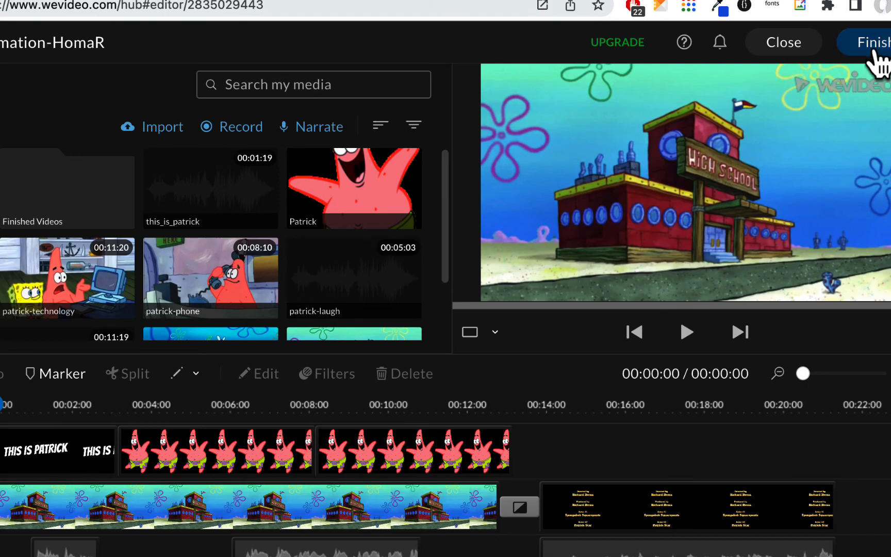
{"action": "left_click", "coordinate": [784, 44]}
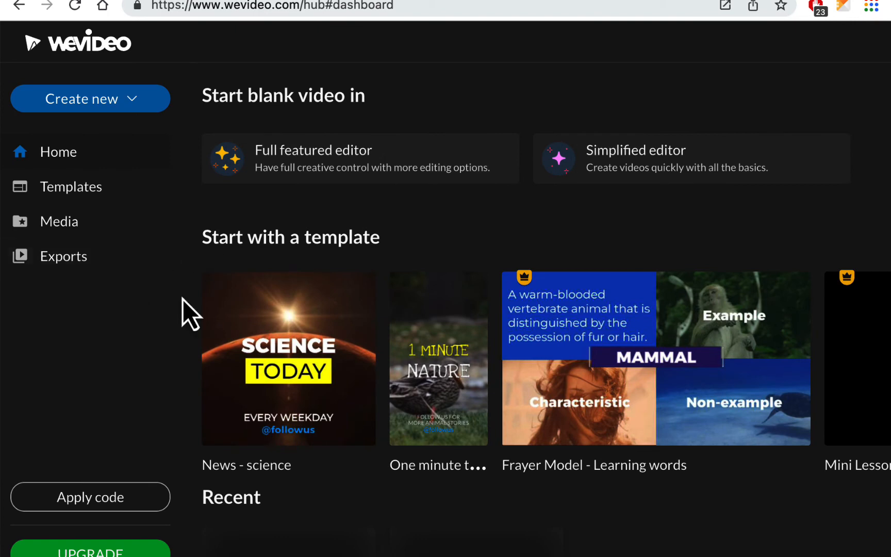
Go to the exports list and open the exported 8-PatrickAnimation-HomaR video's page
{"action": "left_click", "coordinate": [61, 264]}
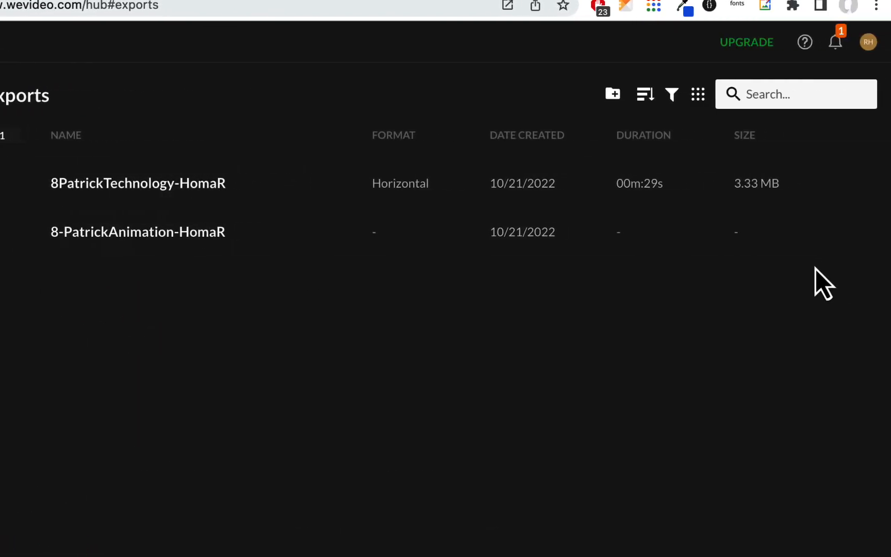
{"action": "left_click", "coordinate": [867, 233]}
{"action": "left_click", "coordinate": [789, 262]}
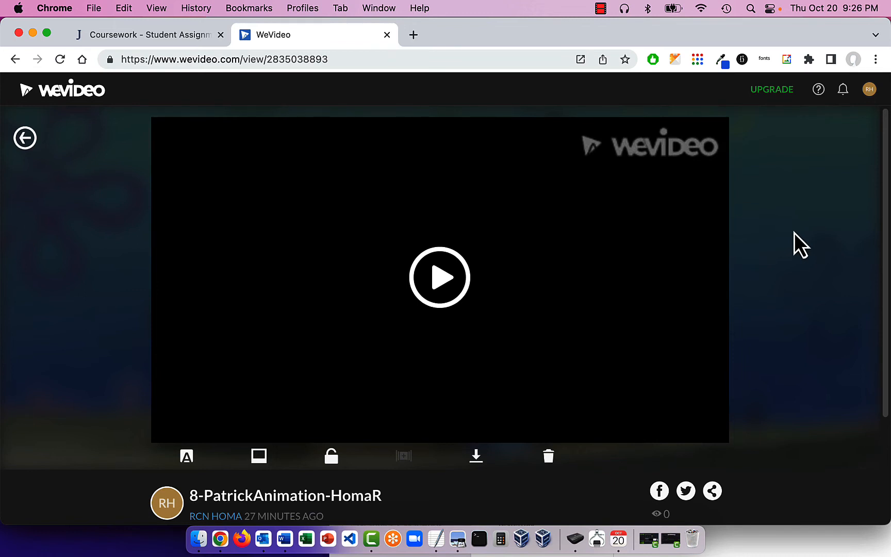
{"action": "scroll", "coordinate": [777, 256], "scroll_direction": "down", "scroll_amount": 2}
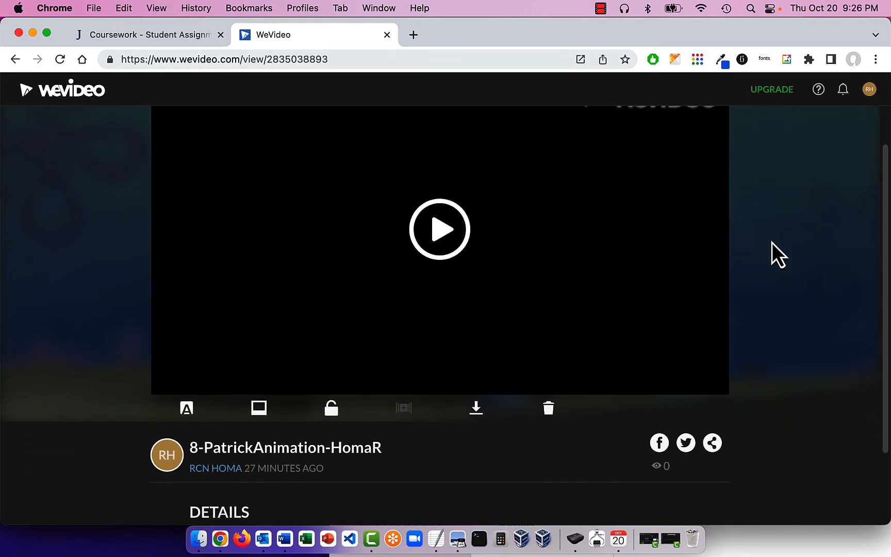
{"action": "scroll", "coordinate": [772, 242], "scroll_direction": "up", "scroll_amount": 2}
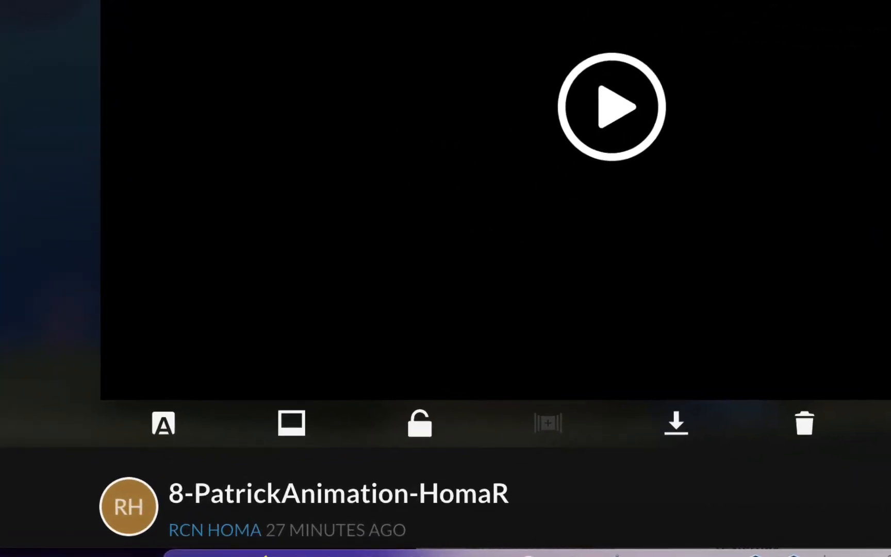
Open the video's sharing options, copy its link to the clipboard, and close the share window
{"action": "scroll", "coordinate": [496, 258], "scroll_direction": "down", "scroll_amount": 2}
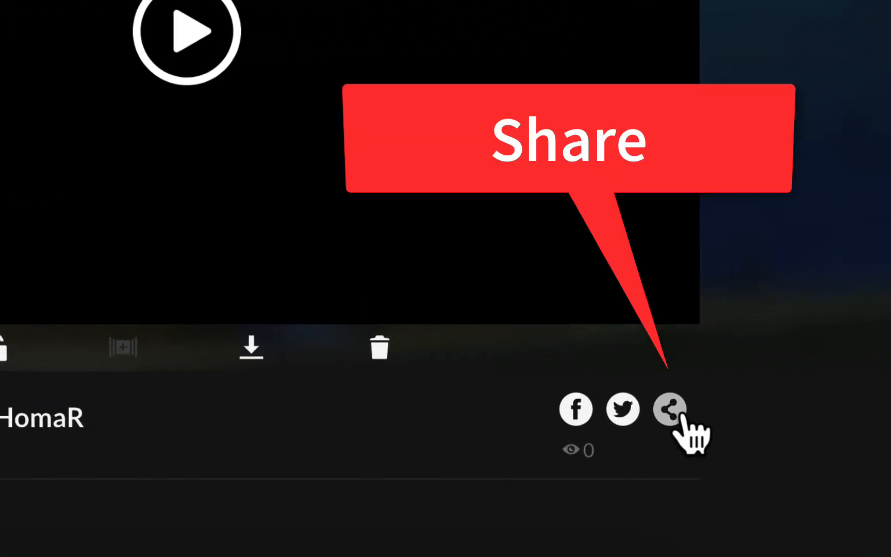
{"action": "left_click", "coordinate": [681, 414]}
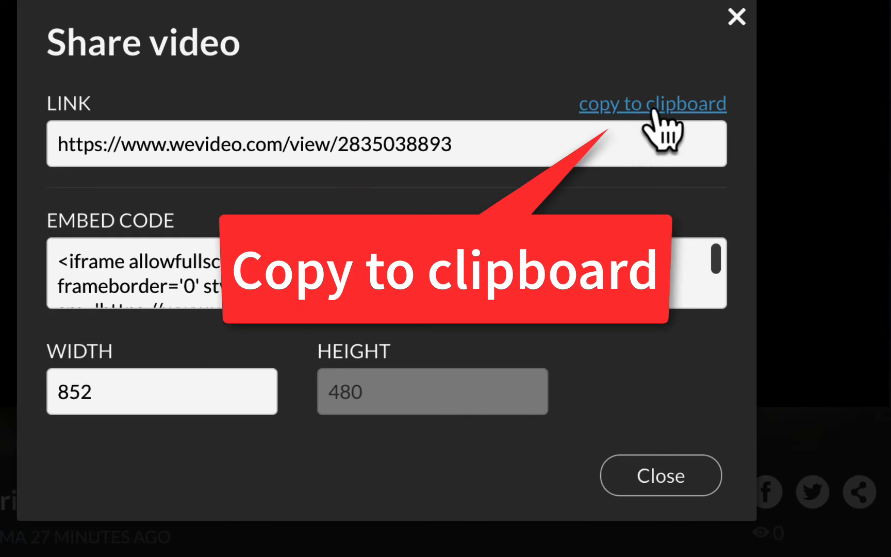
{"action": "left_click", "coordinate": [652, 106]}
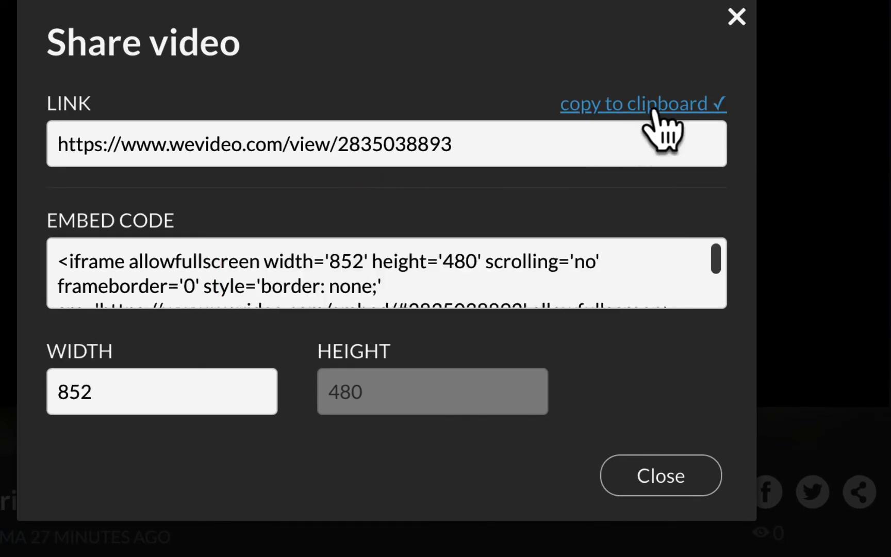
{"action": "left_click", "coordinate": [739, 20]}
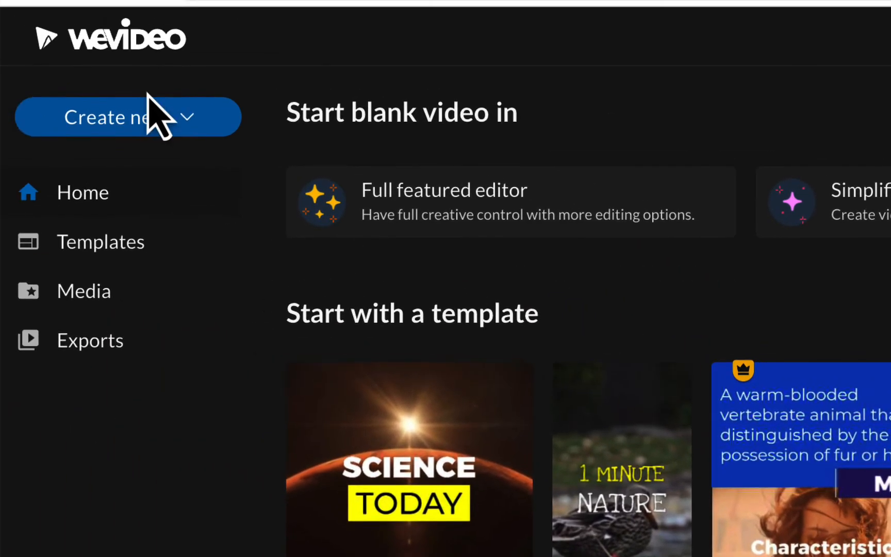
Return to the exports list and delete the duplicate 8-PatrickAnimation-HomaR export that has no format listed
{"action": "left_click", "coordinate": [95, 340]}
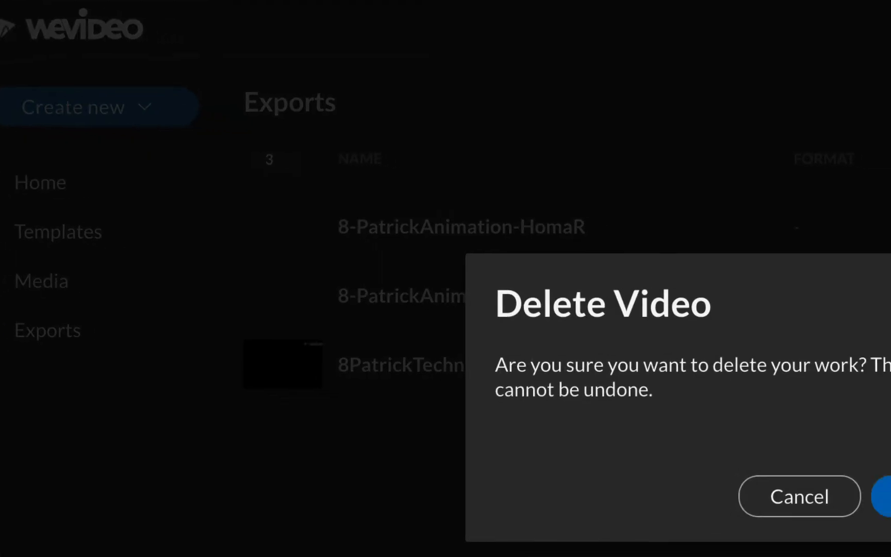
{"action": "left_click", "coordinate": [583, 434]}
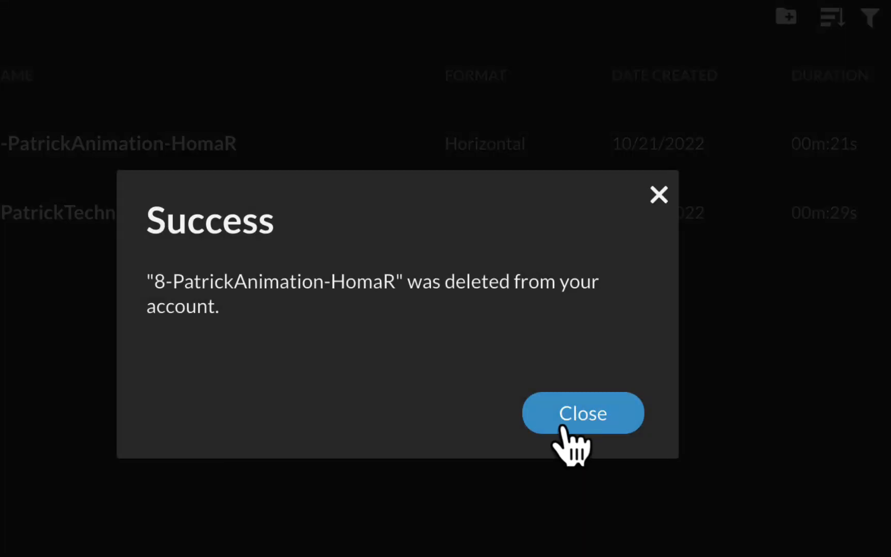
{"action": "left_click", "coordinate": [580, 417]}
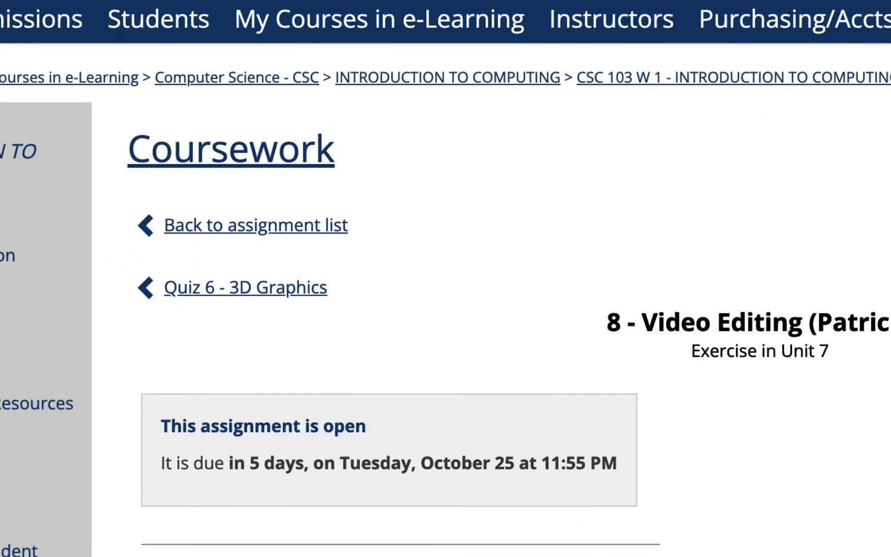
{"action": "scroll", "coordinate": [376, 201], "scroll_direction": "down", "scroll_amount": 10}
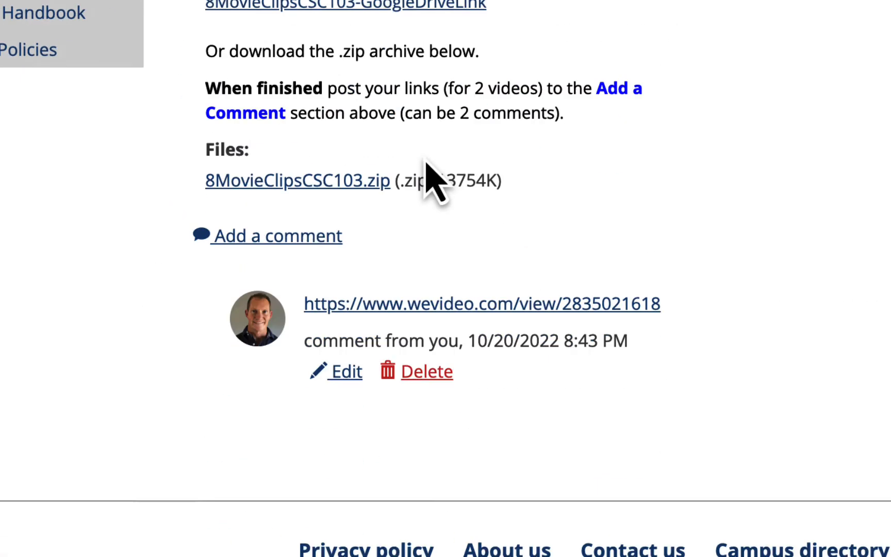
{"action": "left_click", "coordinate": [313, 242]}
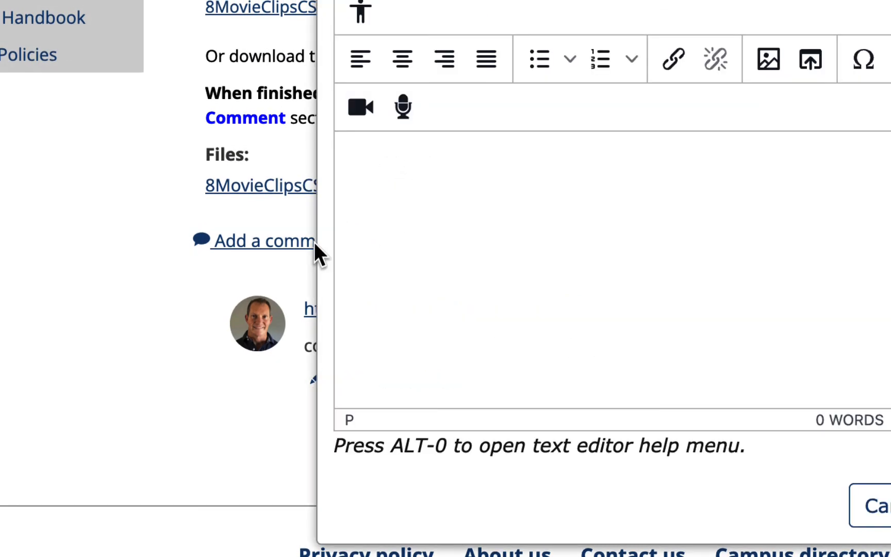
{"action": "left_click", "coordinate": [505, 180]}
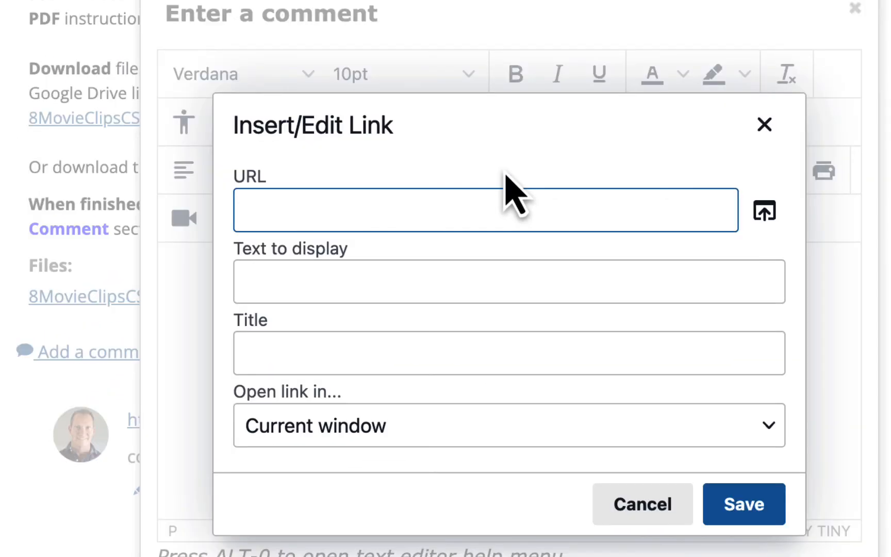
{"action": "key", "text": "ctrl+v"}
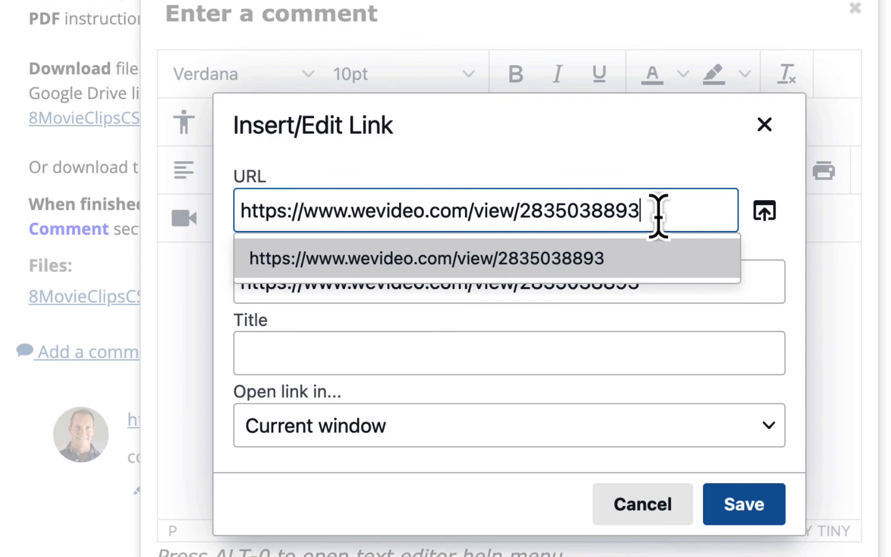
Switch back to WeVideo and reopen the sharing options of the 8-PatrickAnimation-HomaR export
{"action": "left_click", "coordinate": [361, 60]}
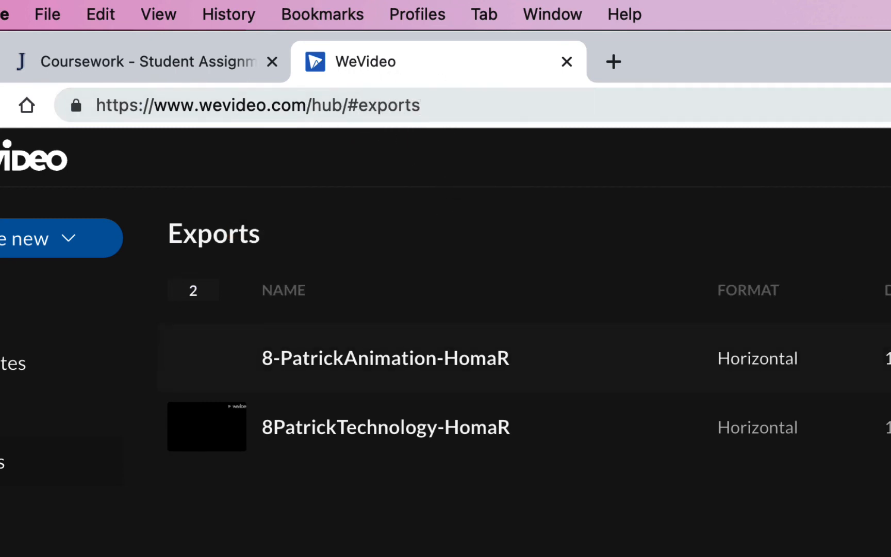
{"action": "left_click", "coordinate": [854, 194]}
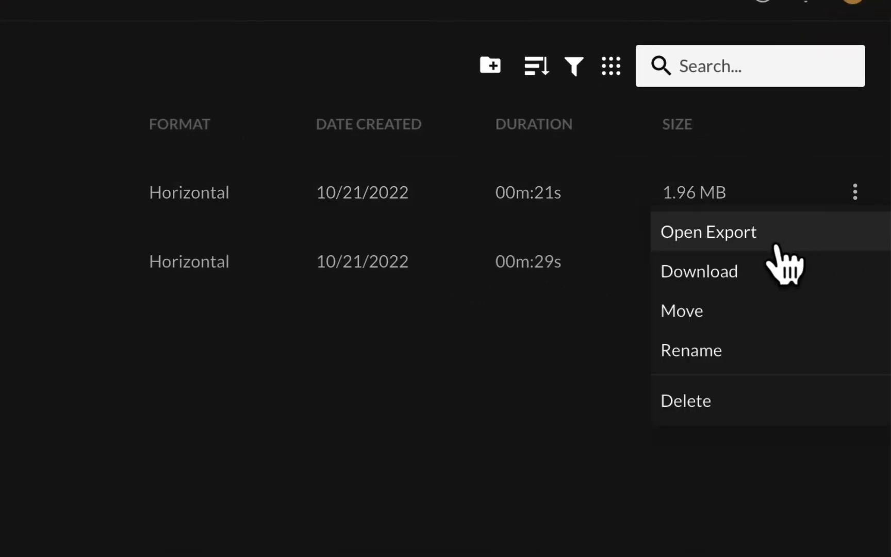
{"action": "left_click", "coordinate": [745, 235]}
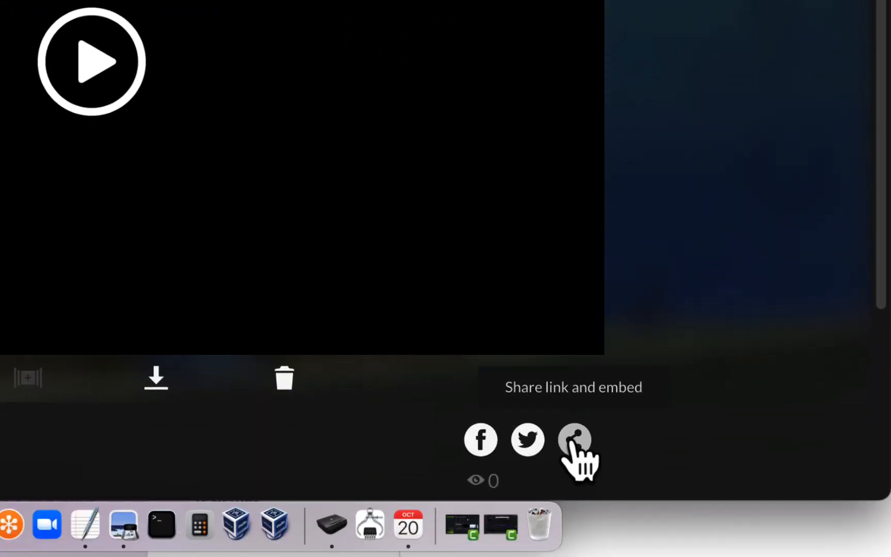
{"action": "left_click", "coordinate": [574, 441]}
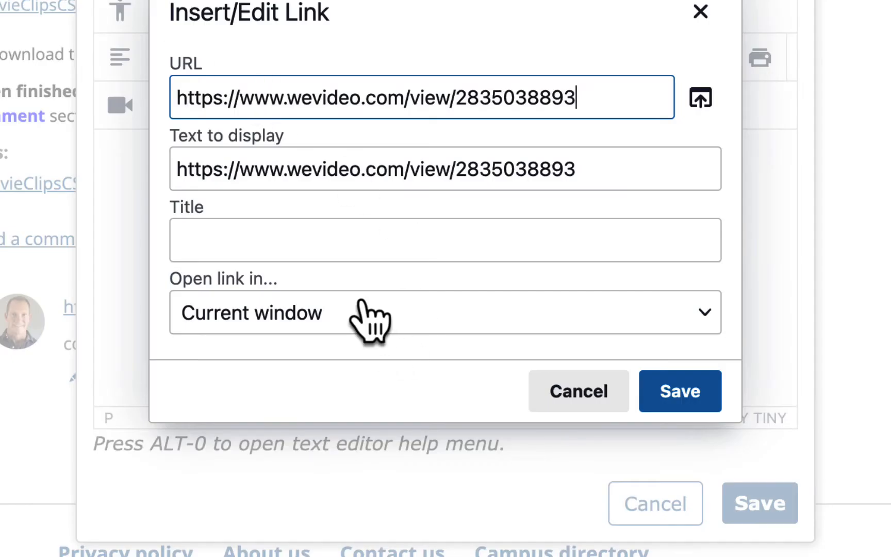
On the Coursework page, set the link to open in a new window, save it, and save the comment
{"action": "left_click", "coordinate": [376, 324]}
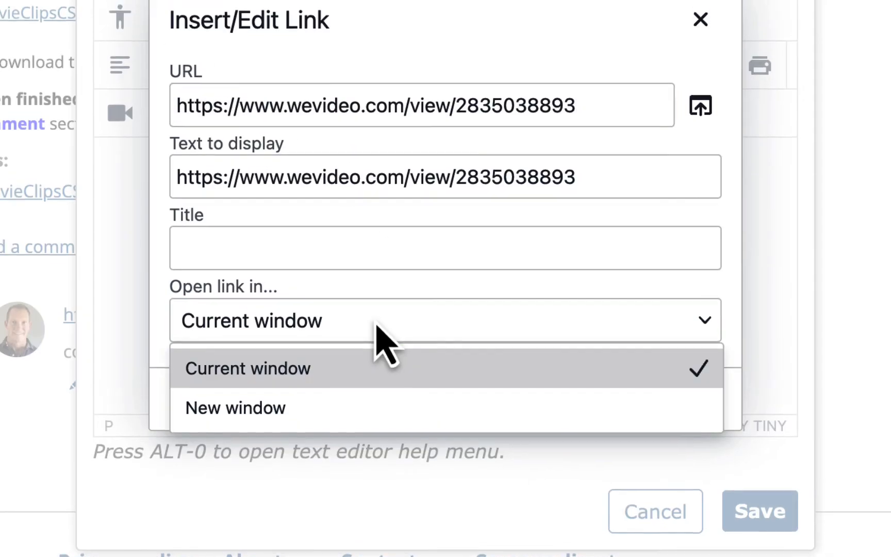
{"action": "left_click", "coordinate": [342, 410]}
{"action": "left_click", "coordinate": [679, 403]}
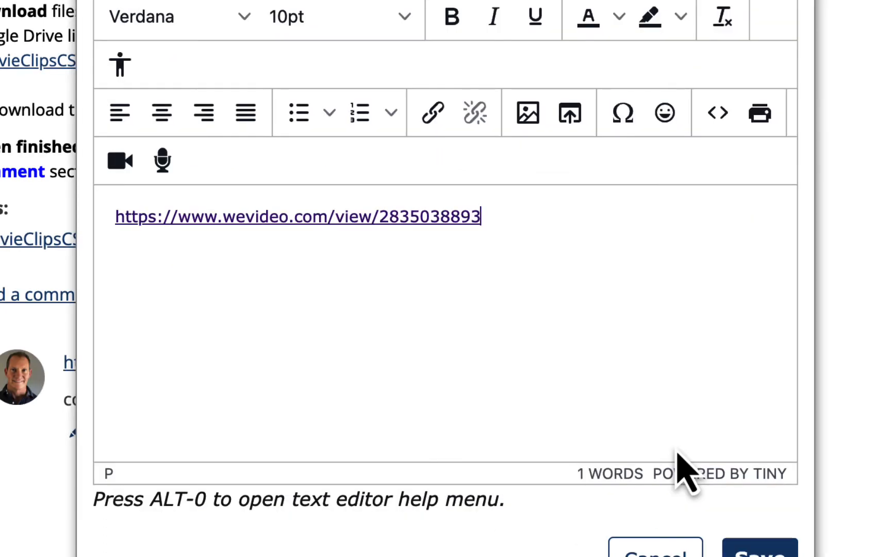
{"action": "left_click", "coordinate": [746, 544]}
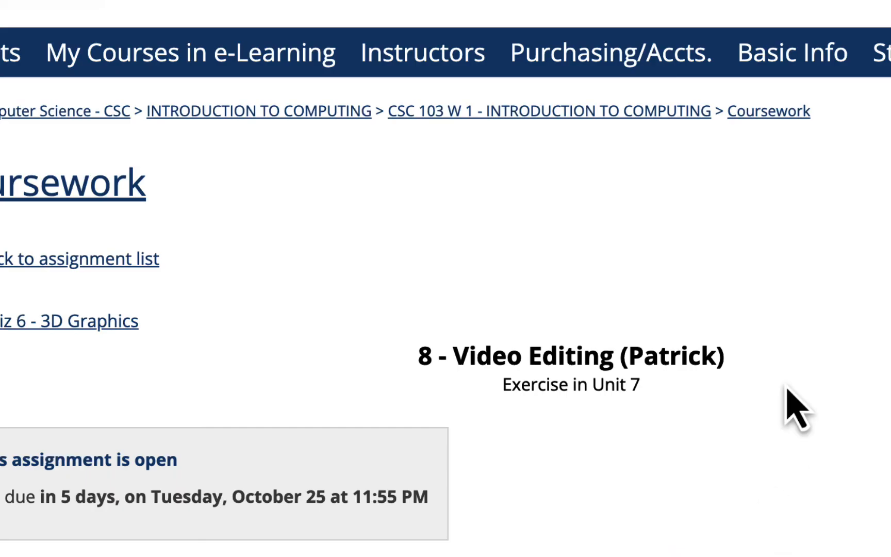
{"action": "scroll", "coordinate": [806, 316], "scroll_direction": "down", "scroll_amount": 10}
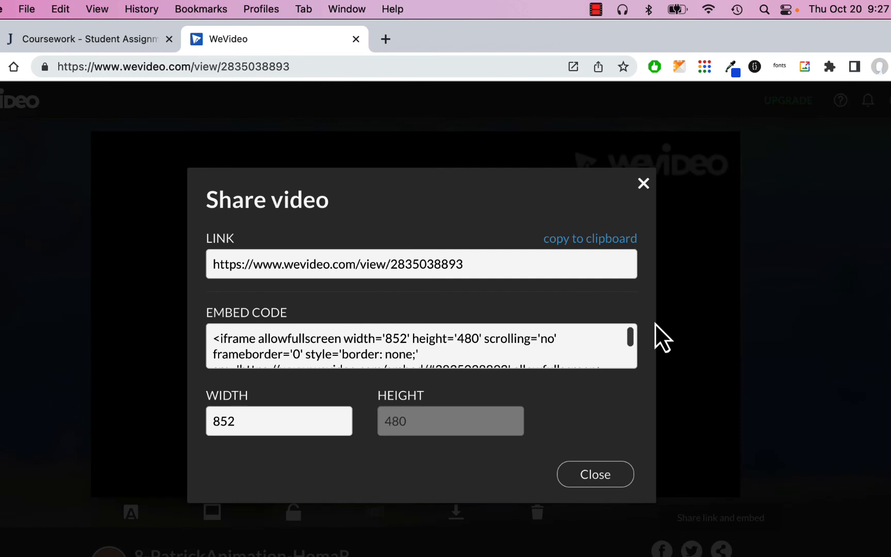
Back in WeVideo, close the share window, leave the video page, and look through the uploaded media files
{"action": "left_click", "coordinate": [644, 184]}
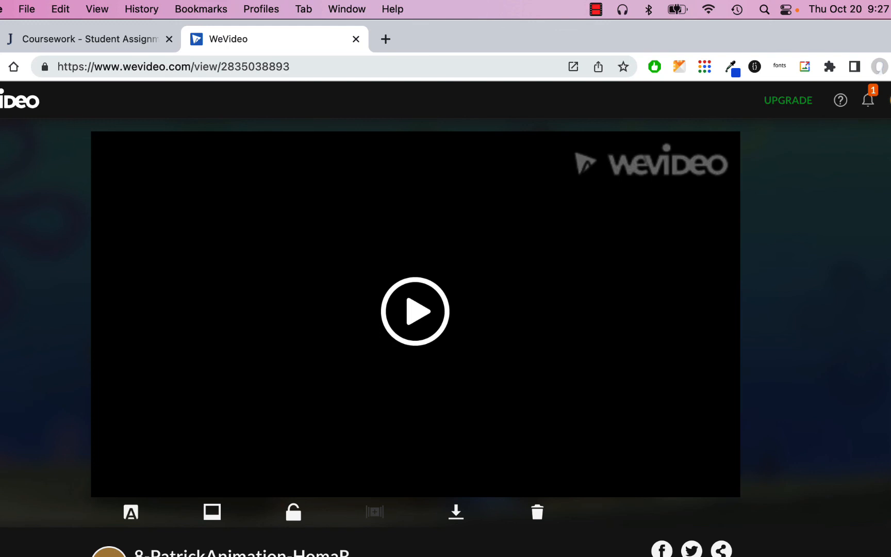
{"action": "key", "text": "super+bracketleft"}
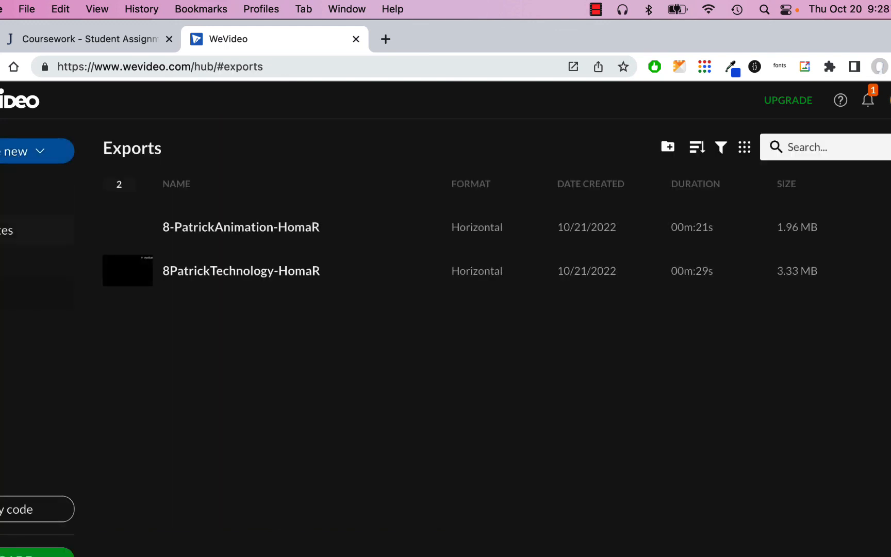
{"action": "left_click", "coordinate": [61, 263]}
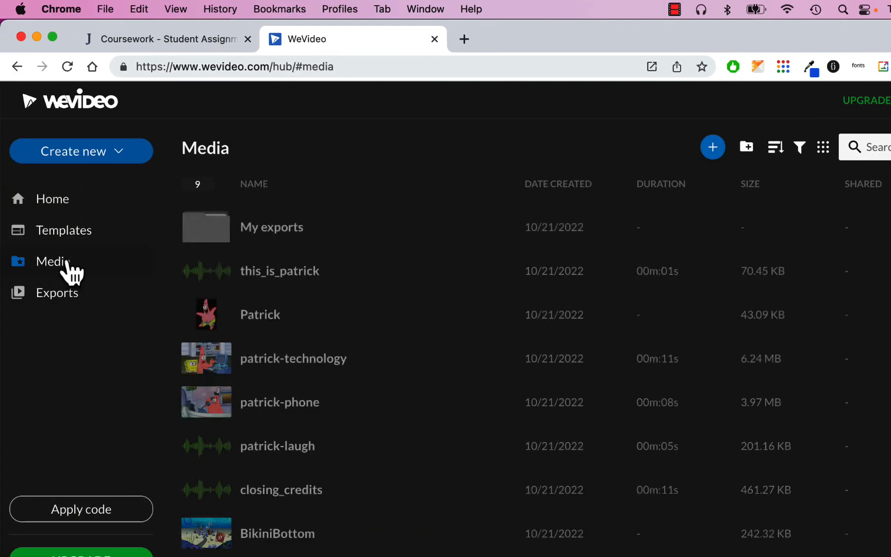
{"action": "scroll", "coordinate": [308, 253], "scroll_direction": "down", "scroll_amount": 1}
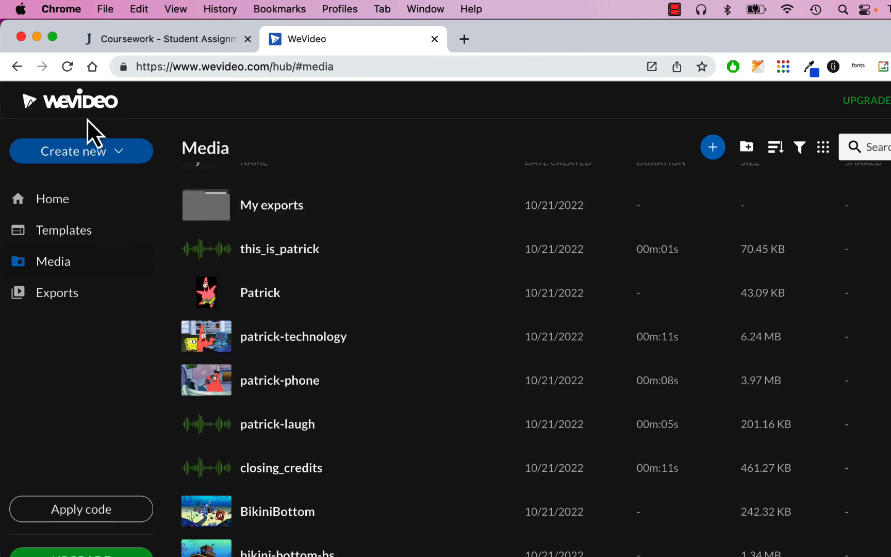
Create a new blank video project and show the stock audio library
{"action": "left_click", "coordinate": [121, 159]}
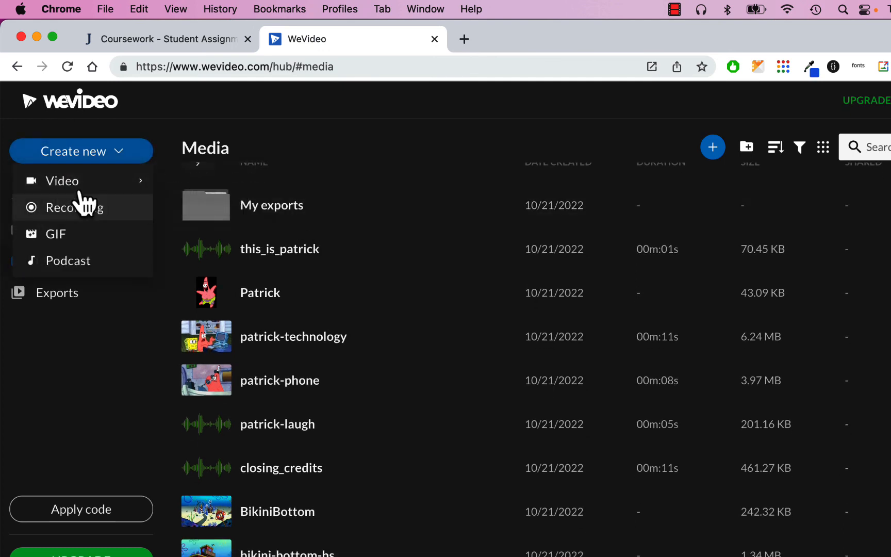
{"action": "mouse_move", "coordinate": [103, 180]}
{"action": "left_click", "coordinate": [213, 180]}
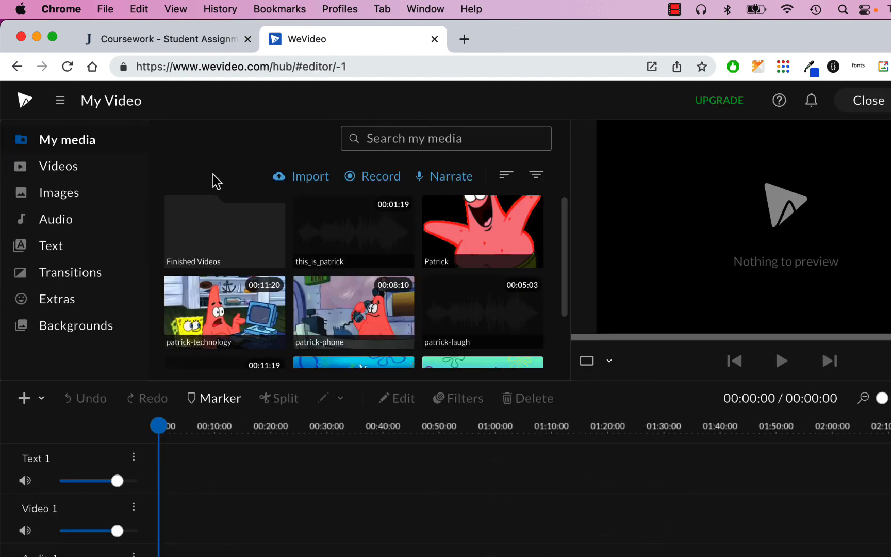
{"action": "left_click", "coordinate": [69, 221]}
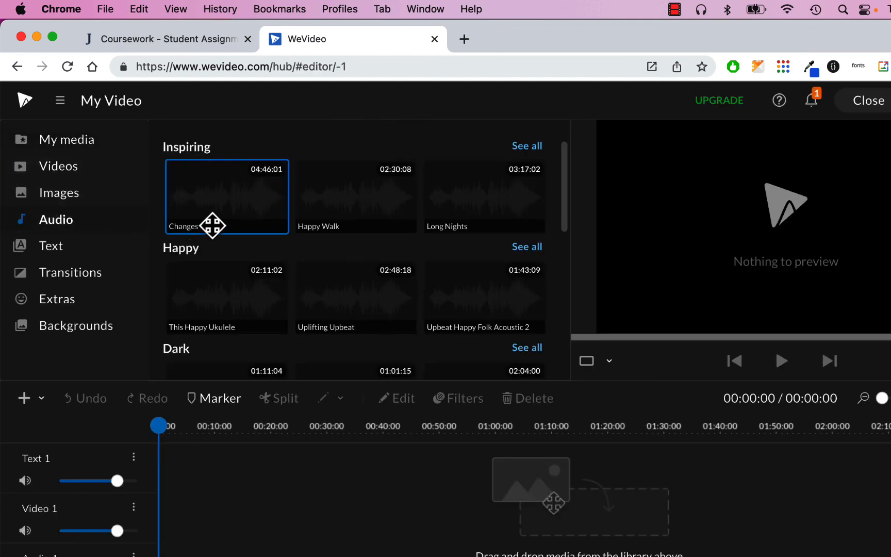